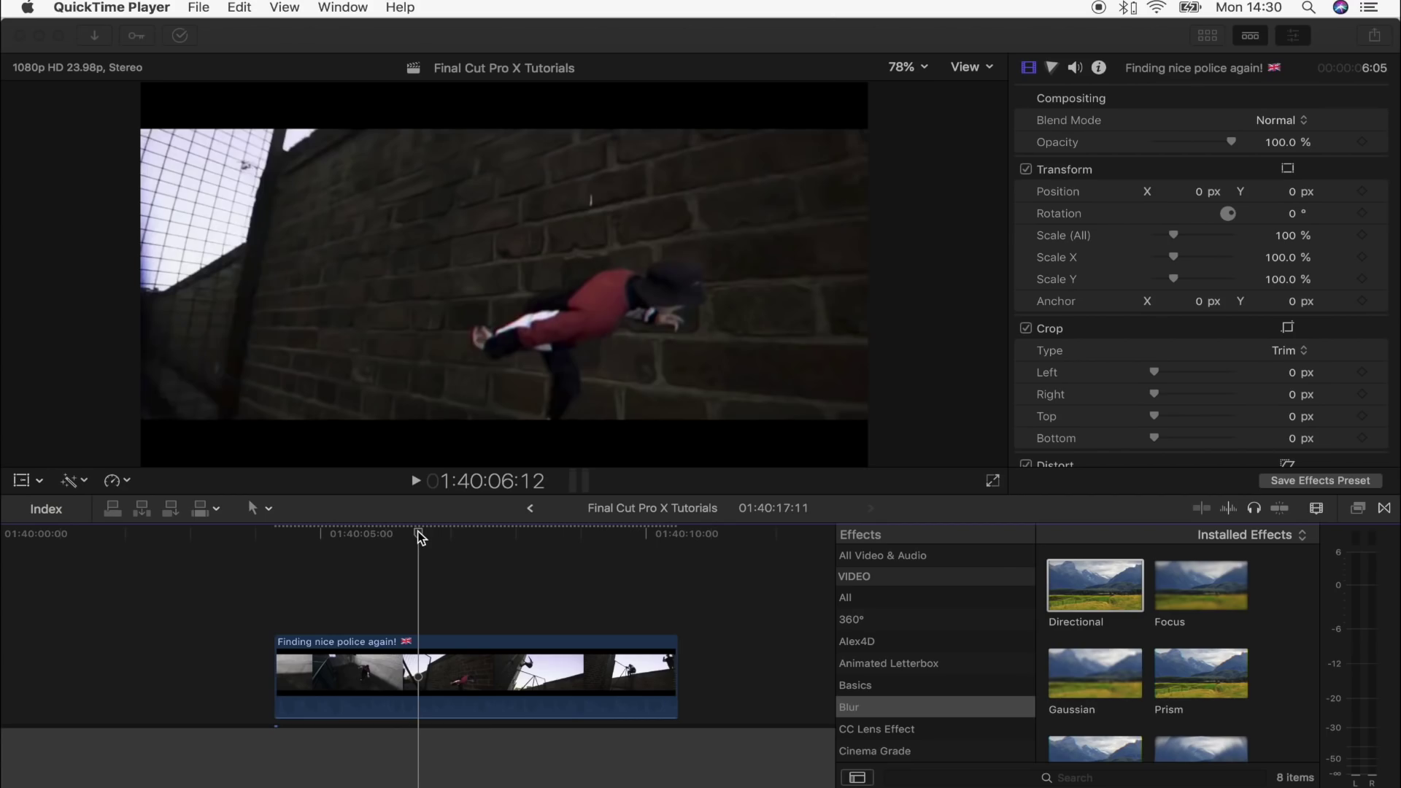
Step: Return to Final Cut Pro, move the playhead to the C0073/C0079 cut, and select C0073
{"action": "left_click", "coordinate": [420, 538]}
{"action": "left_click_drag", "start_coordinate": [419, 537], "coordinate": [523, 538]}
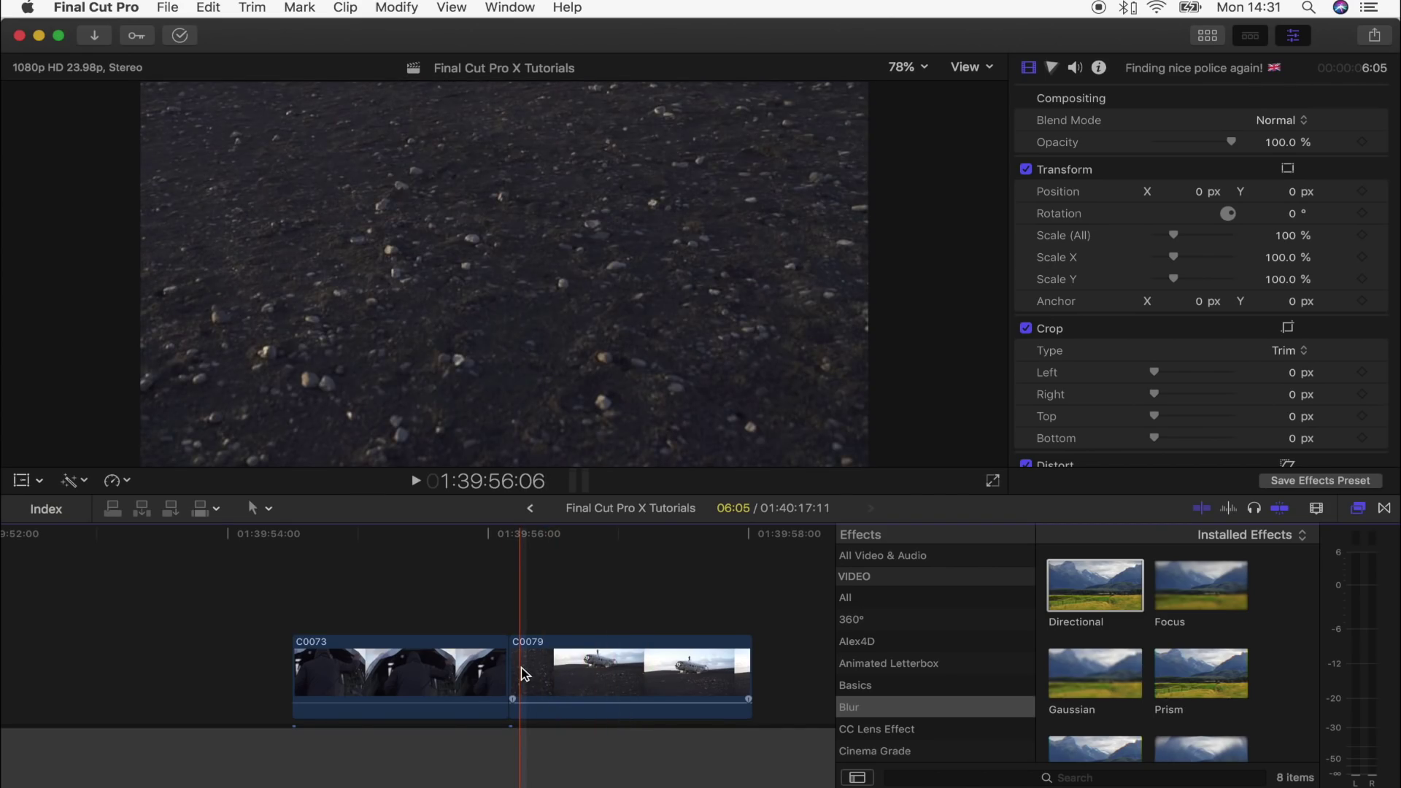
{"action": "left_click", "coordinate": [467, 668]}
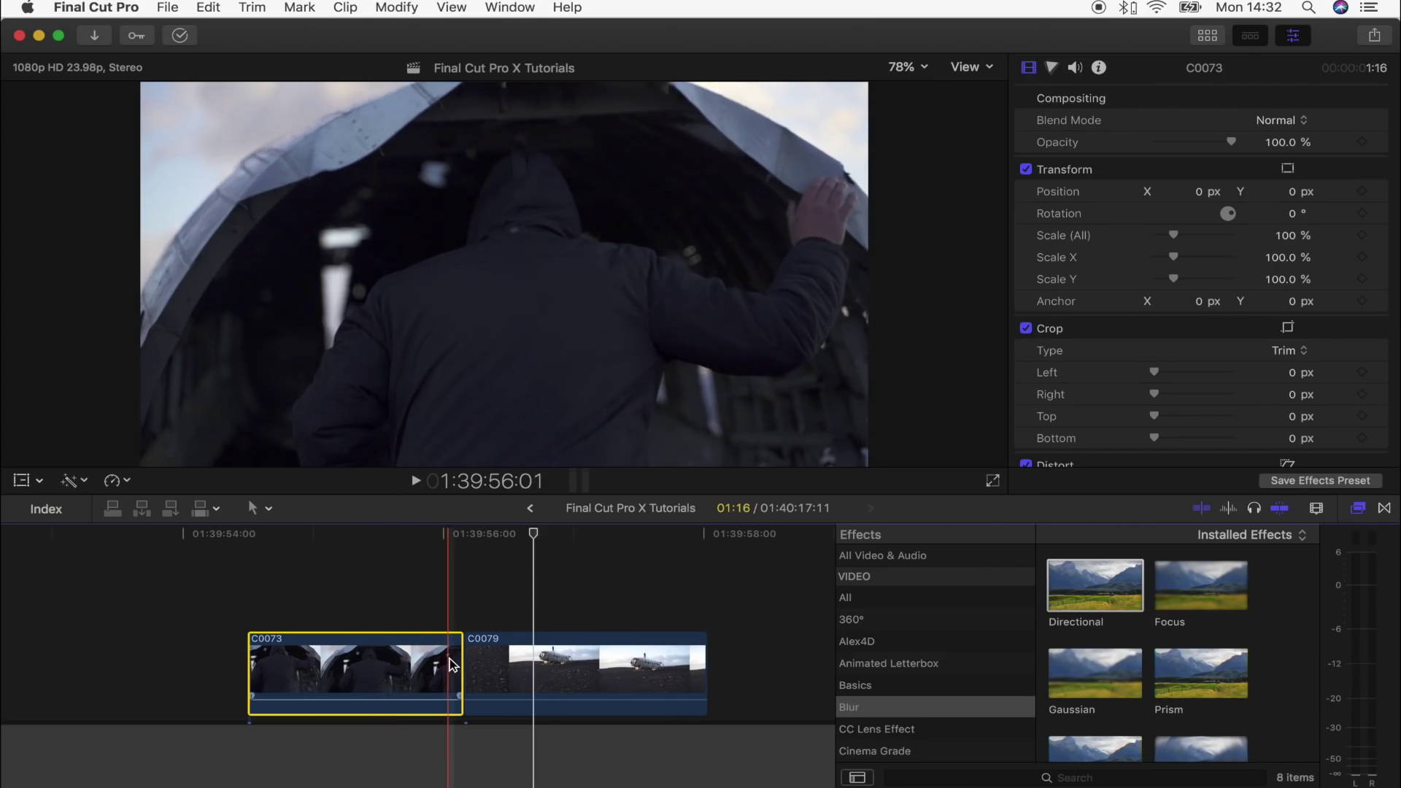
Step: Add a freeze-frame hold to C0073 at the playhead and blade it off
{"action": "left_click", "coordinate": [452, 538]}
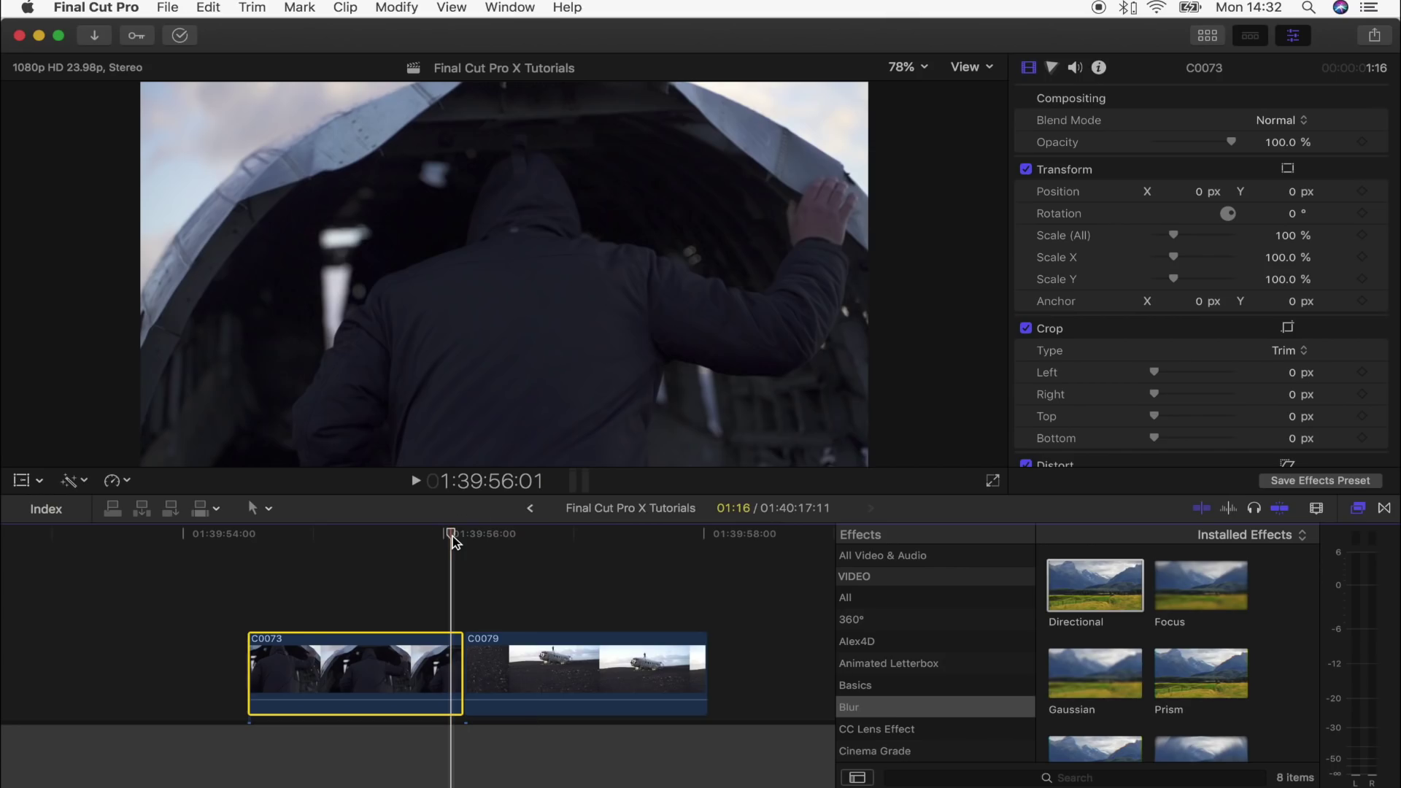
{"action": "key", "text": "shift+h"}
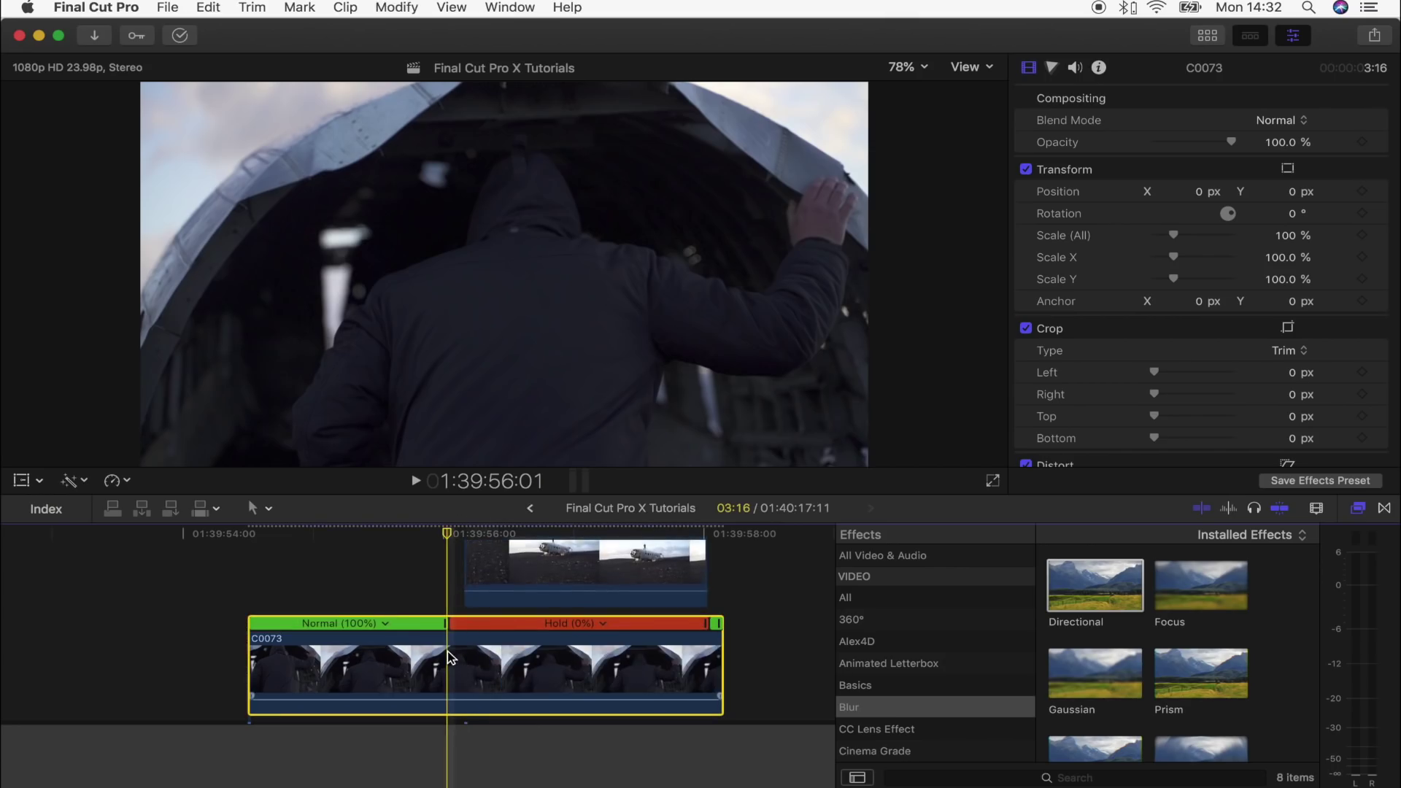
{"action": "key", "text": "r"}
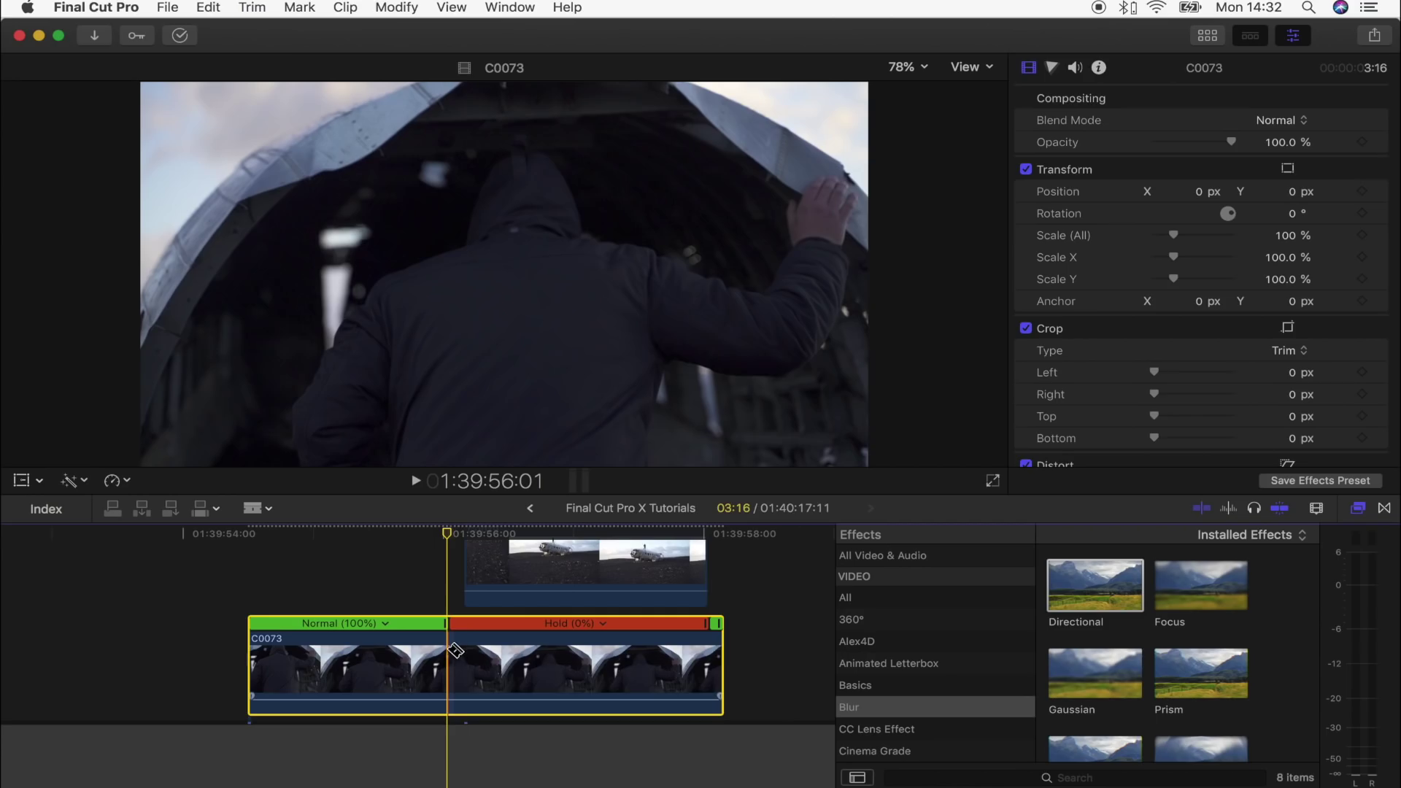
{"action": "left_click", "coordinate": [455, 650]}
Step: Lift the frozen piece above C0079 as a connected clip, delete the gap, and play it back
{"action": "left_click", "coordinate": [479, 657]}
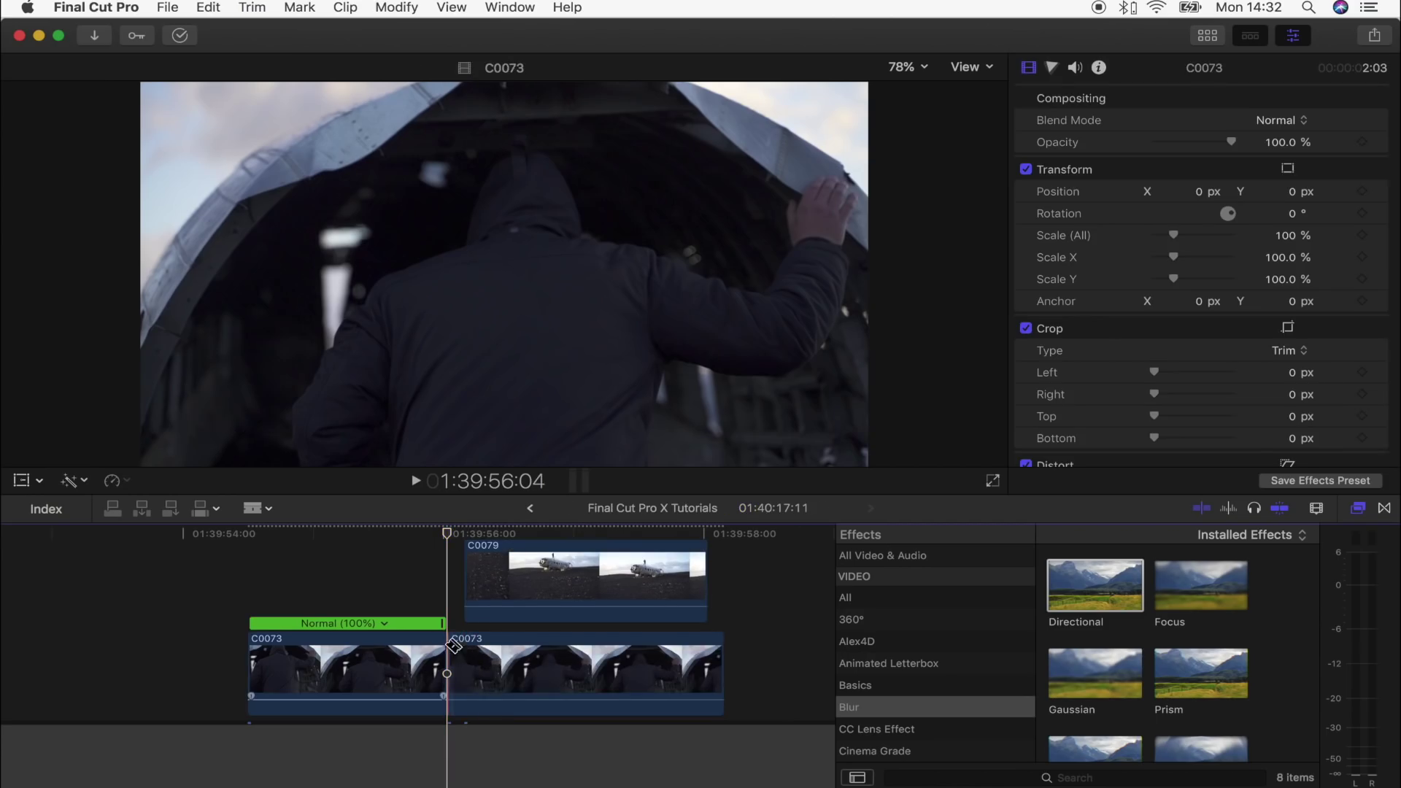
{"action": "key", "text": "a"}
{"action": "left_click_drag", "start_coordinate": [458, 651], "coordinate": [487, 584]}
{"action": "left_click", "coordinate": [484, 693]}
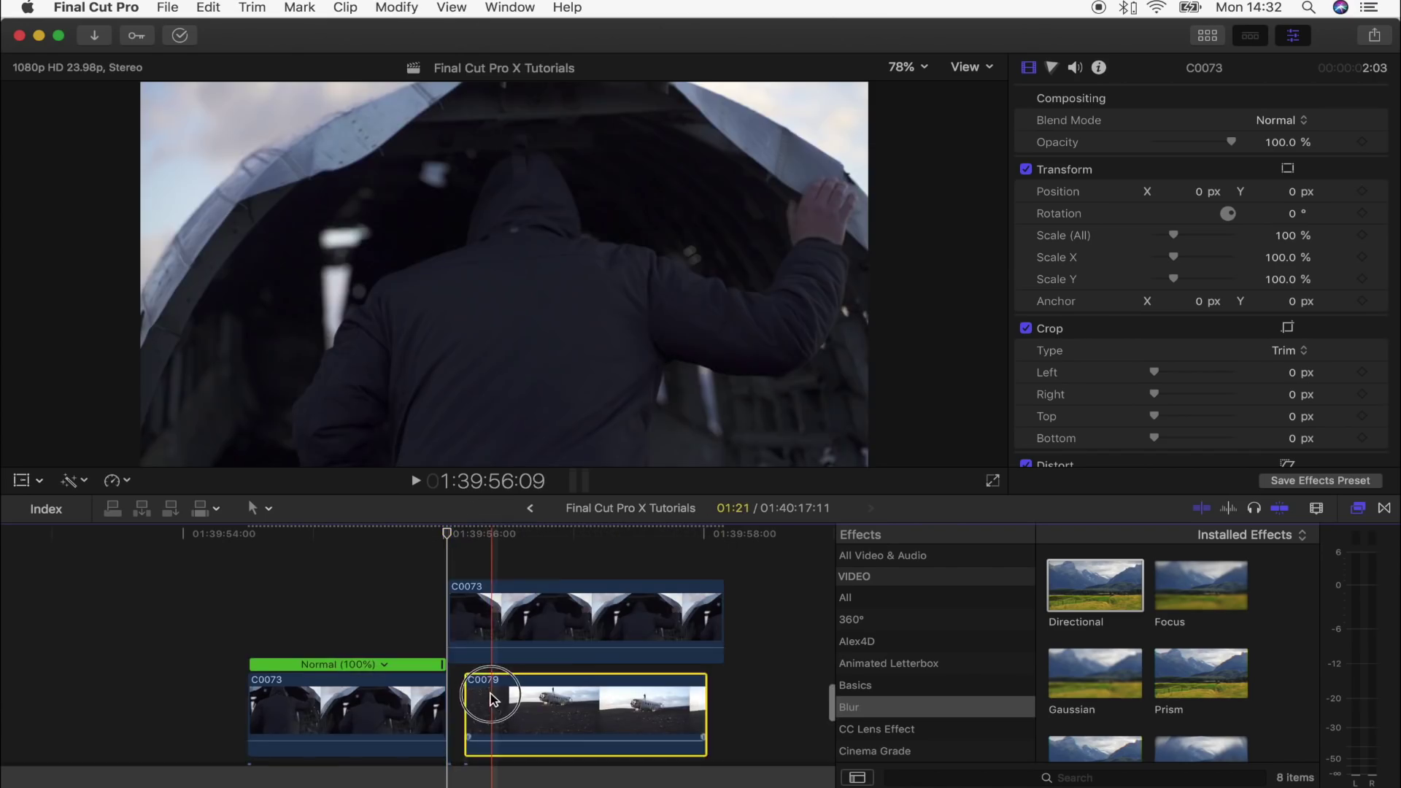
{"action": "key", "text": "Delete"}
{"action": "key", "text": "super+equal"}
{"action": "key", "text": "space"}
{"action": "key", "text": "space"}
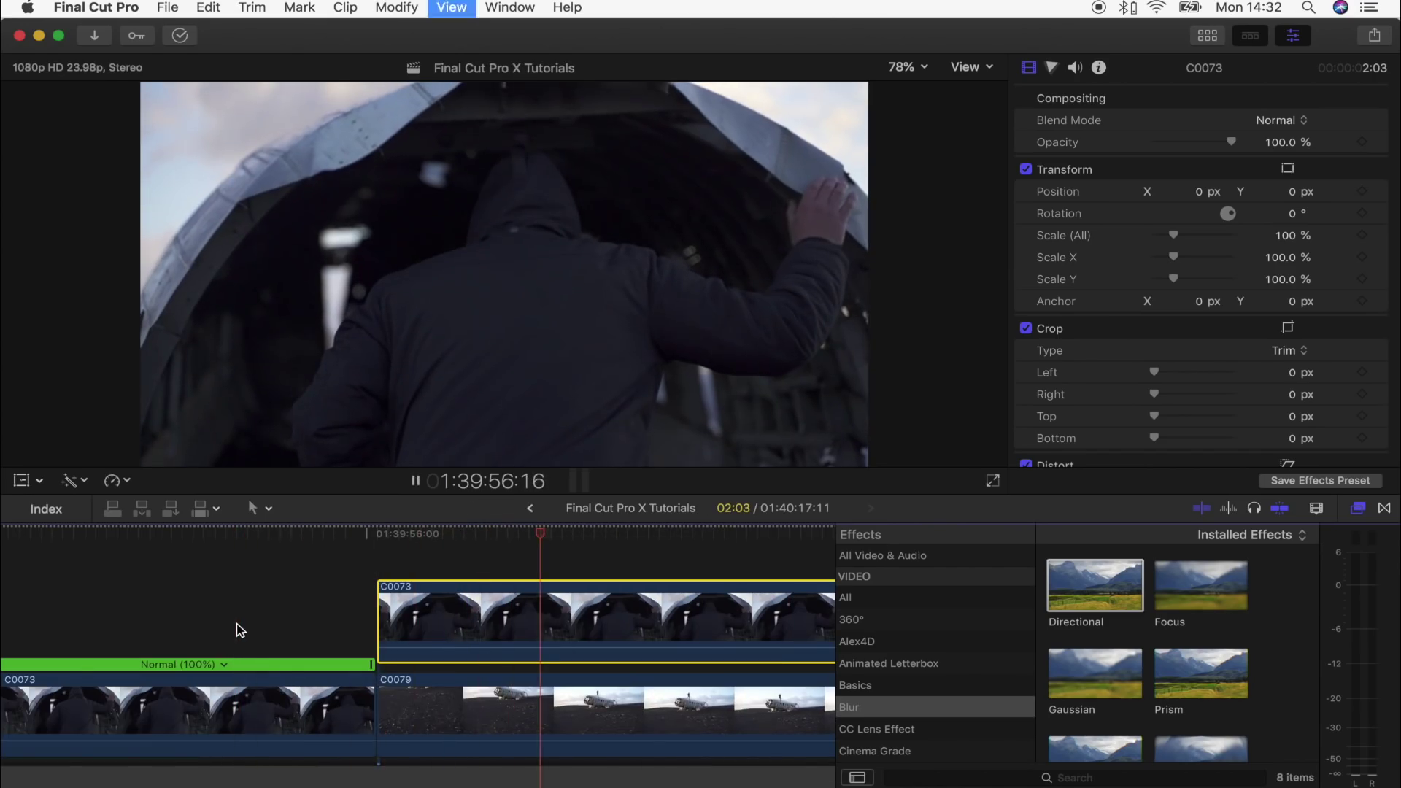
Step: Apply the Draw Mask effect from Masks to the frozen C0073 clip
{"action": "scroll", "coordinate": [237, 623], "scroll_direction": "up", "scroll_amount": 3}
{"action": "left_click", "coordinate": [454, 678]}
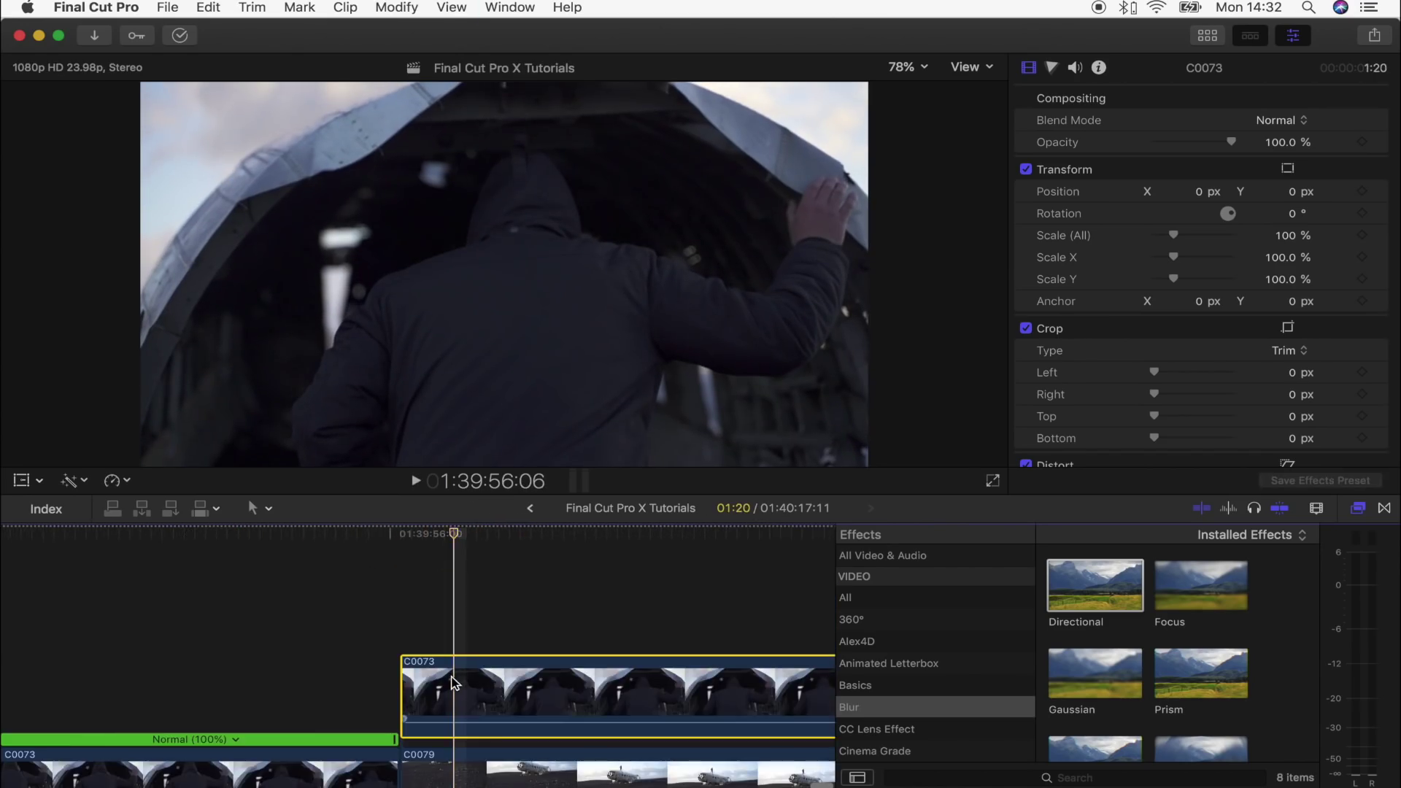
{"action": "scroll", "coordinate": [915, 646], "scroll_direction": "down", "scroll_amount": 10}
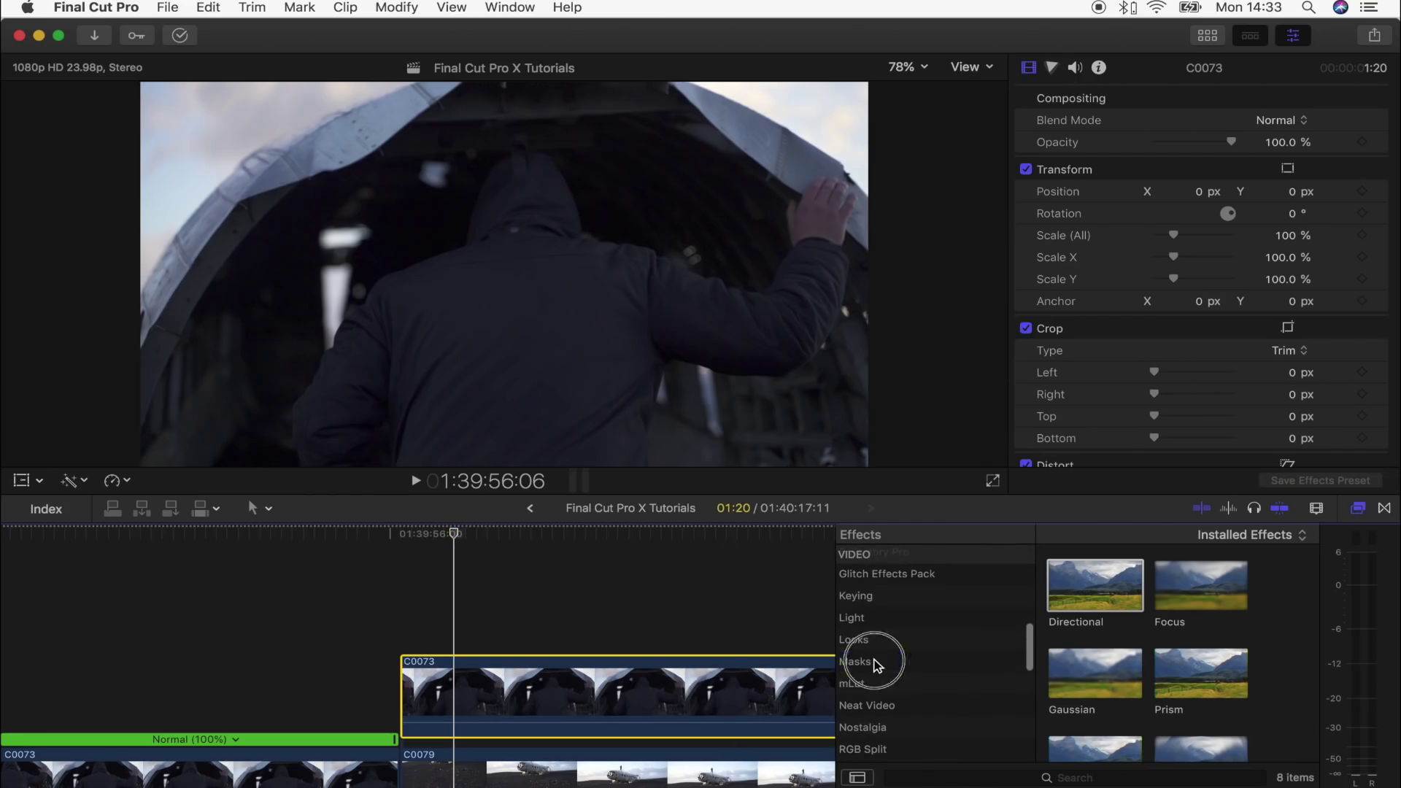
{"action": "left_click", "coordinate": [875, 664]}
{"action": "mouse_move", "coordinate": [1095, 583]}
{"action": "left_mouse_down"}
{"action": "mouse_move", "coordinate": [781, 593]}
{"action": "mouse_move", "coordinate": [519, 664]}
{"action": "mouse_move", "coordinate": [489, 693]}
{"action": "mouse_move", "coordinate": [486, 683]}
{"action": "left_mouse_up"}
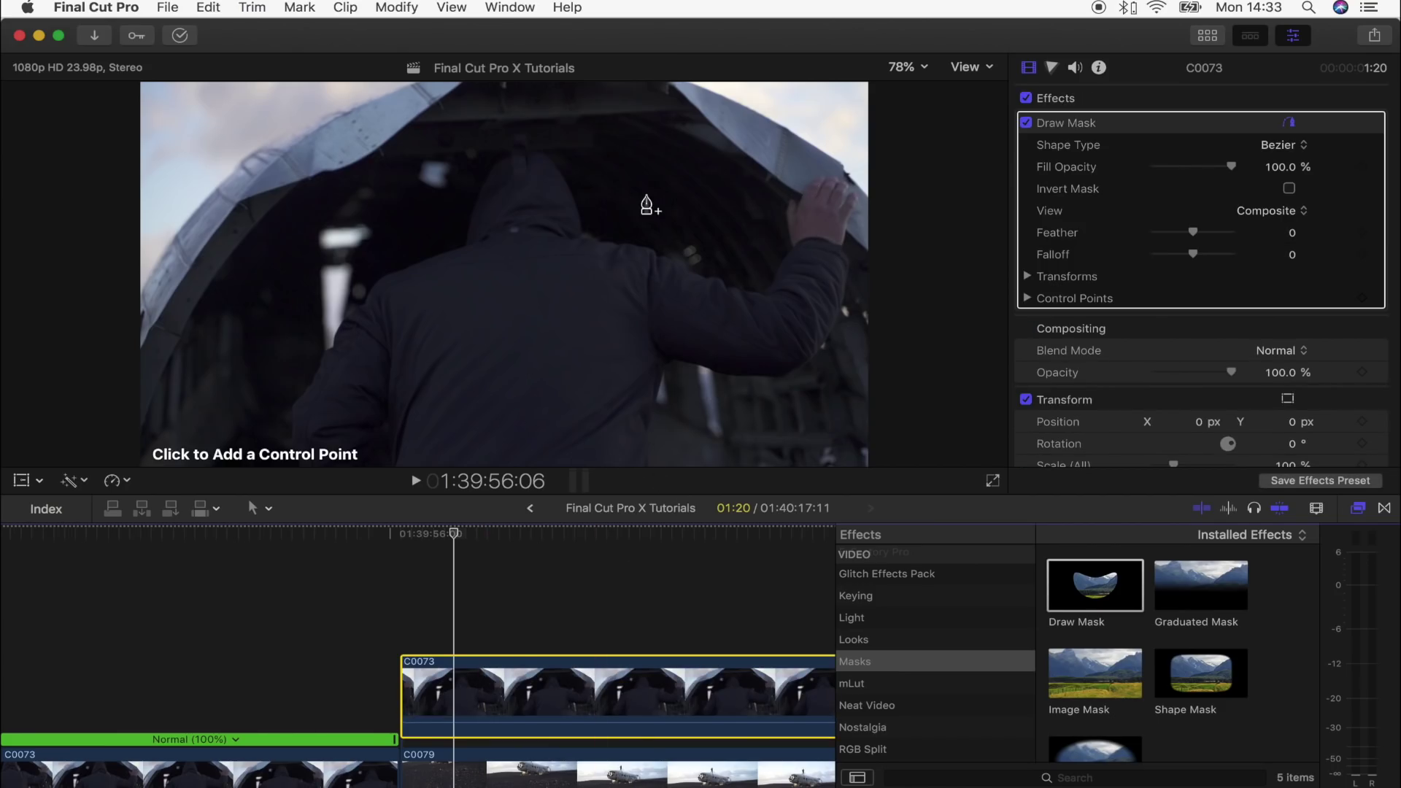
Step: At 400% viewer zoom, trace Bezier mask points around the hooded man
{"action": "left_click", "coordinate": [905, 66]}
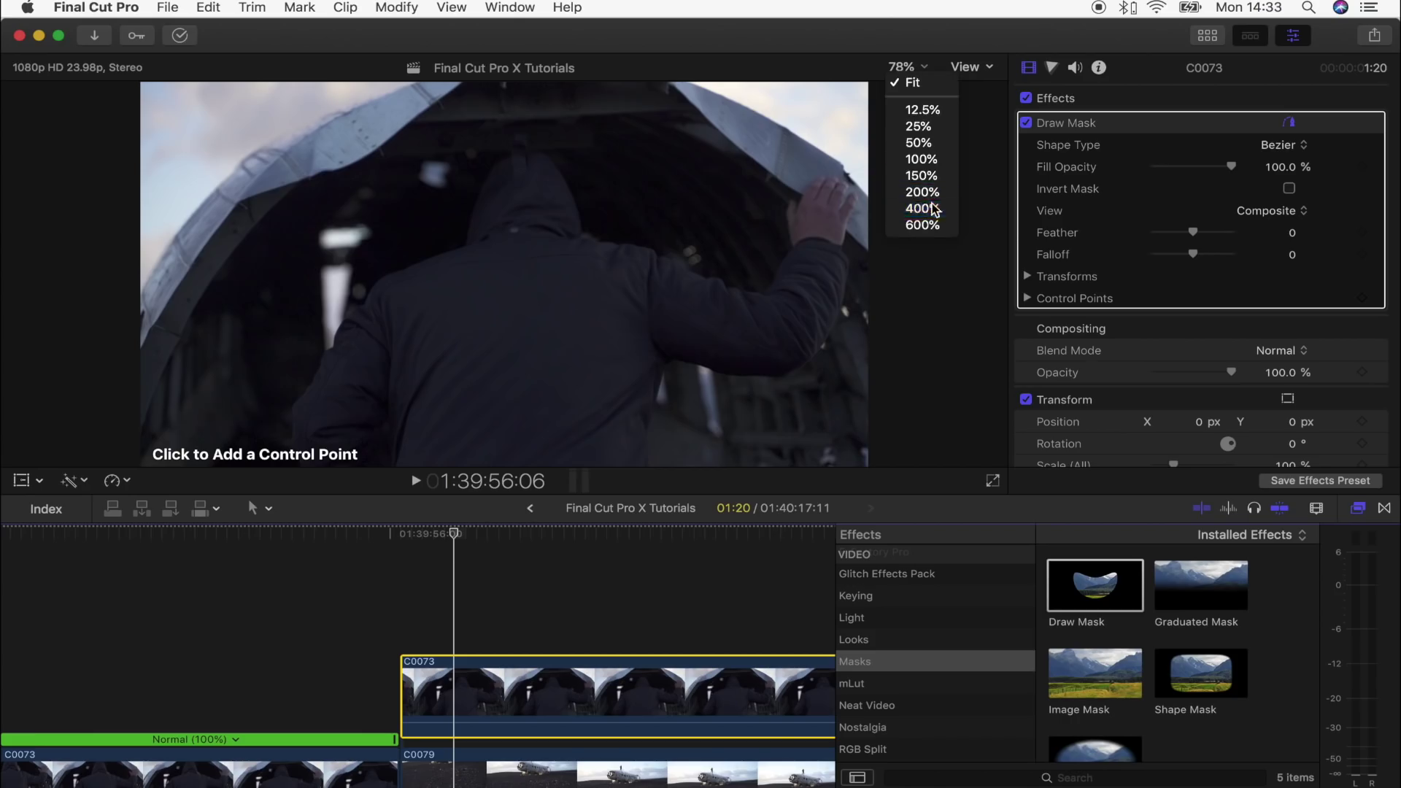
{"action": "left_click", "coordinate": [923, 209]}
{"action": "left_click", "coordinate": [978, 275]}
{"action": "left_click_drag", "start_coordinate": [978, 275], "coordinate": [982, 291]}
{"action": "left_click", "coordinate": [684, 109]}
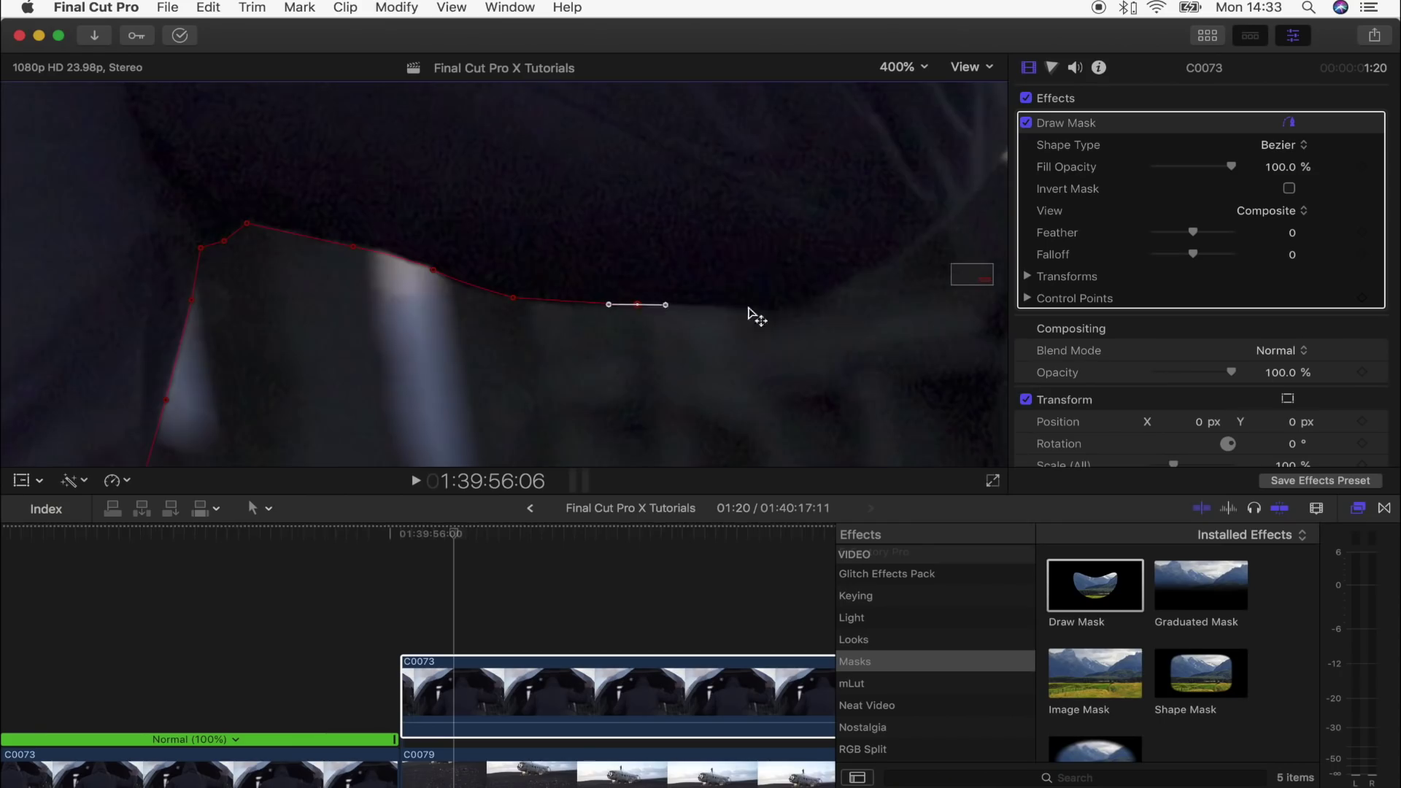
{"action": "left_click", "coordinate": [763, 313]}
{"action": "left_click_drag", "start_coordinate": [769, 312], "coordinate": [884, 261]}
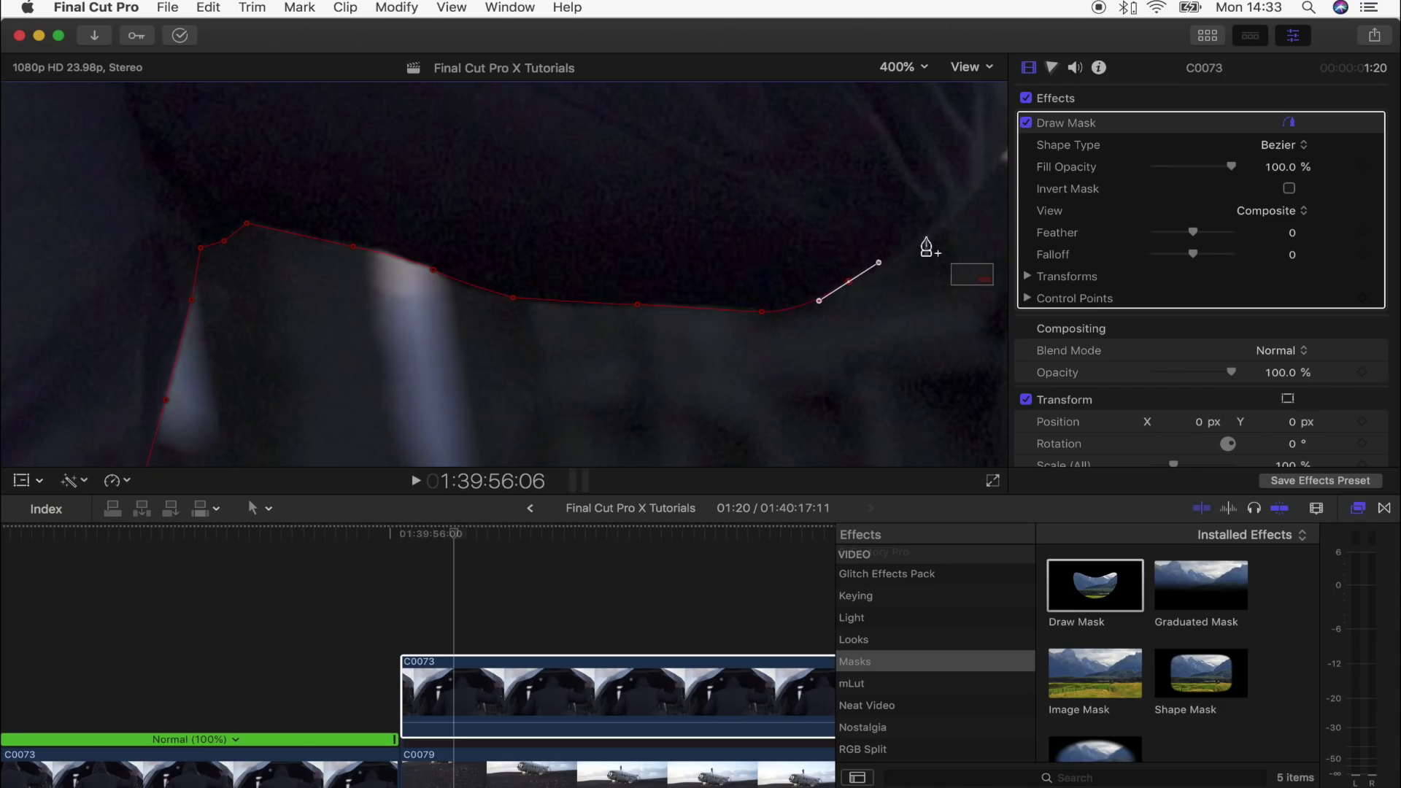
{"action": "key", "text": "super+minus"}
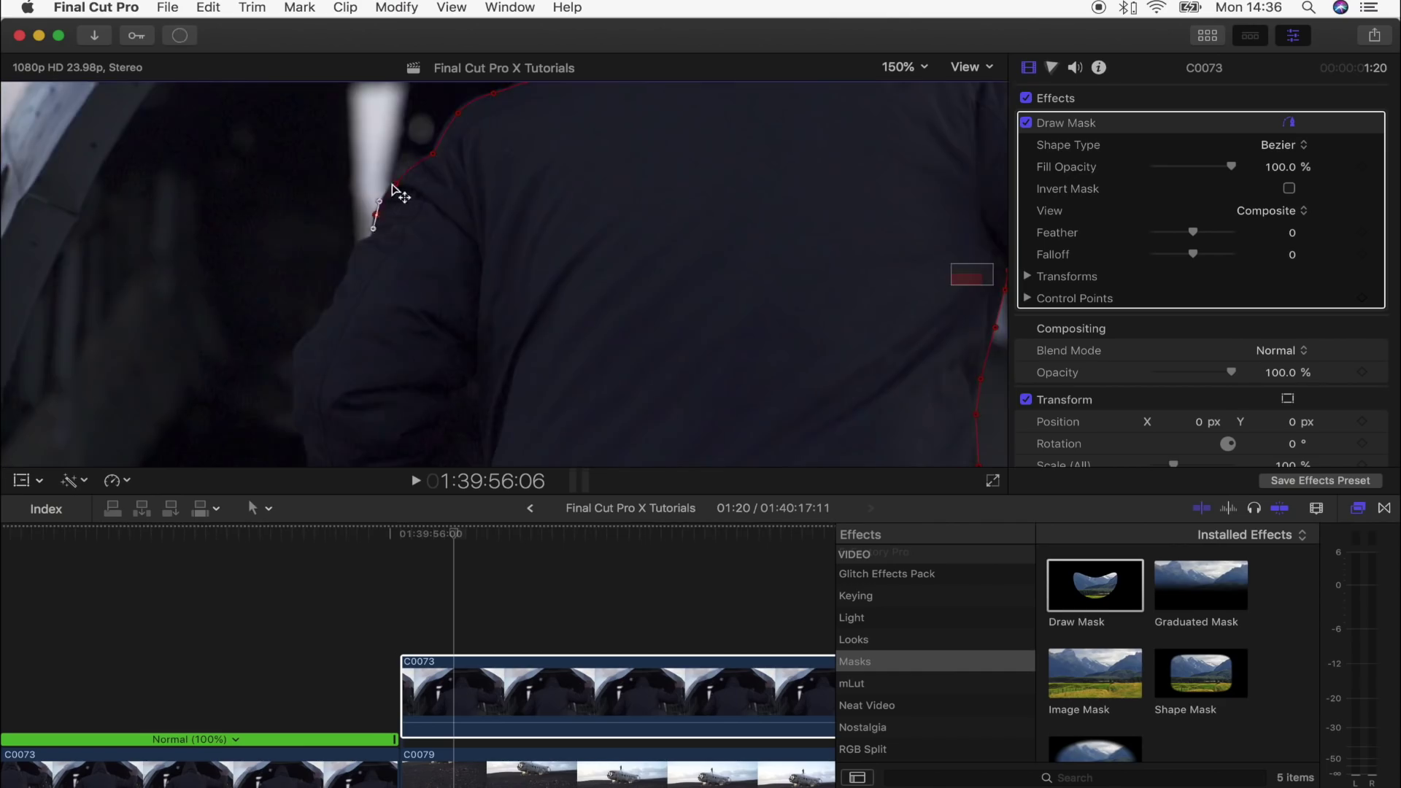
{"action": "left_click", "coordinate": [904, 67]}
Step: Fit the viewer, zoom the timeline out, and scrub the pan to check the masked composite
{"action": "left_click", "coordinate": [905, 86]}
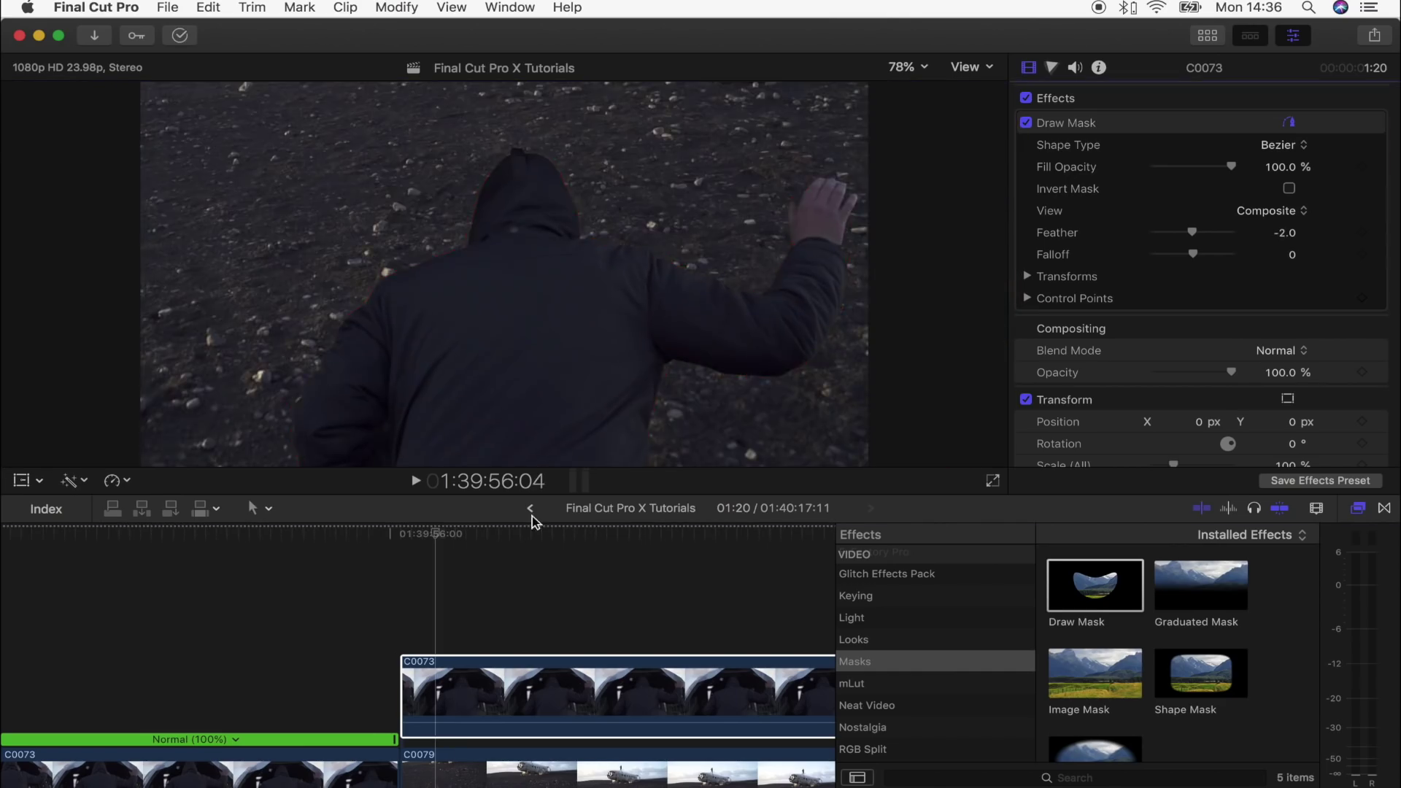
{"action": "key", "text": "super+minus"}
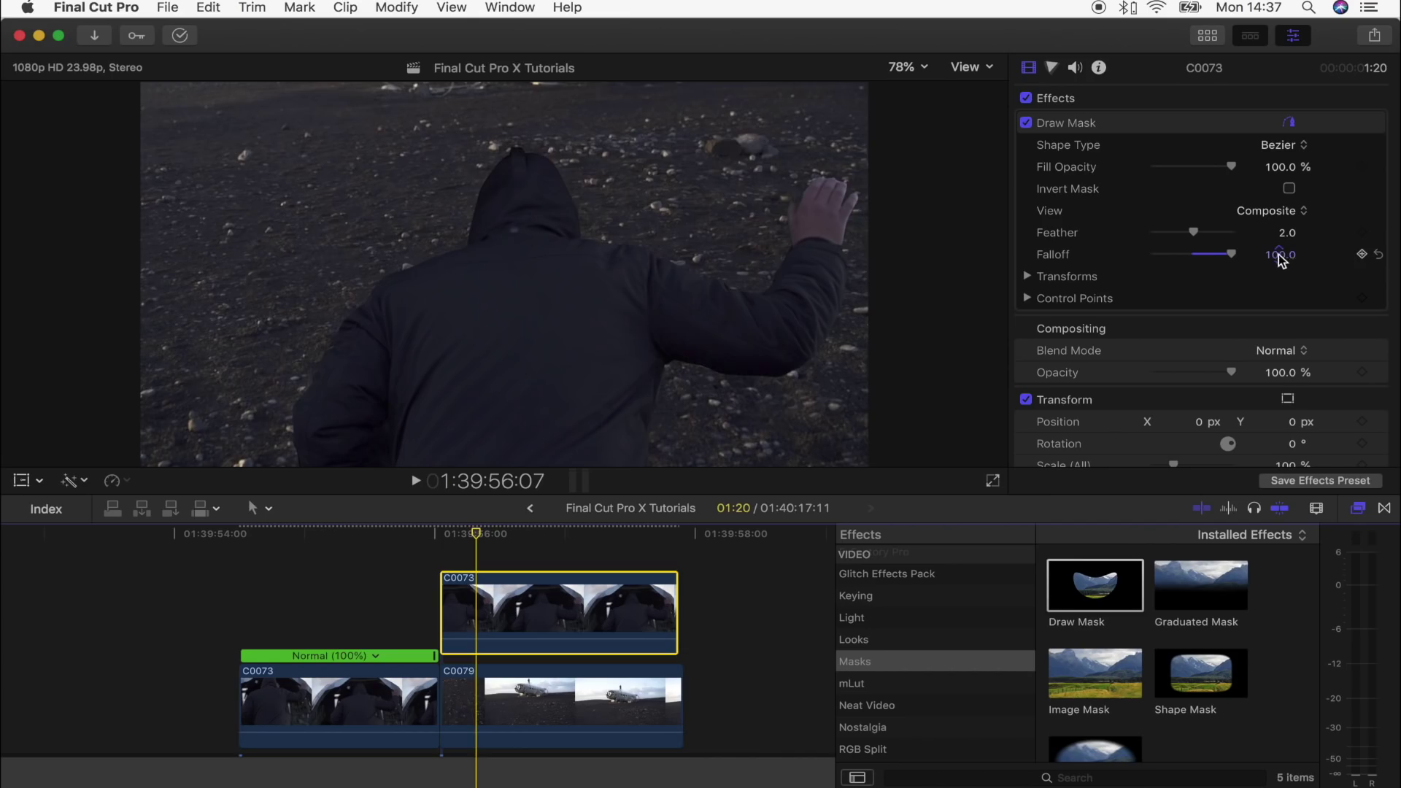
{"action": "key", "text": "Up"}
{"action": "key", "text": "Right"}
{"action": "key", "text": "Right"}
{"action": "key", "text": "Right"}
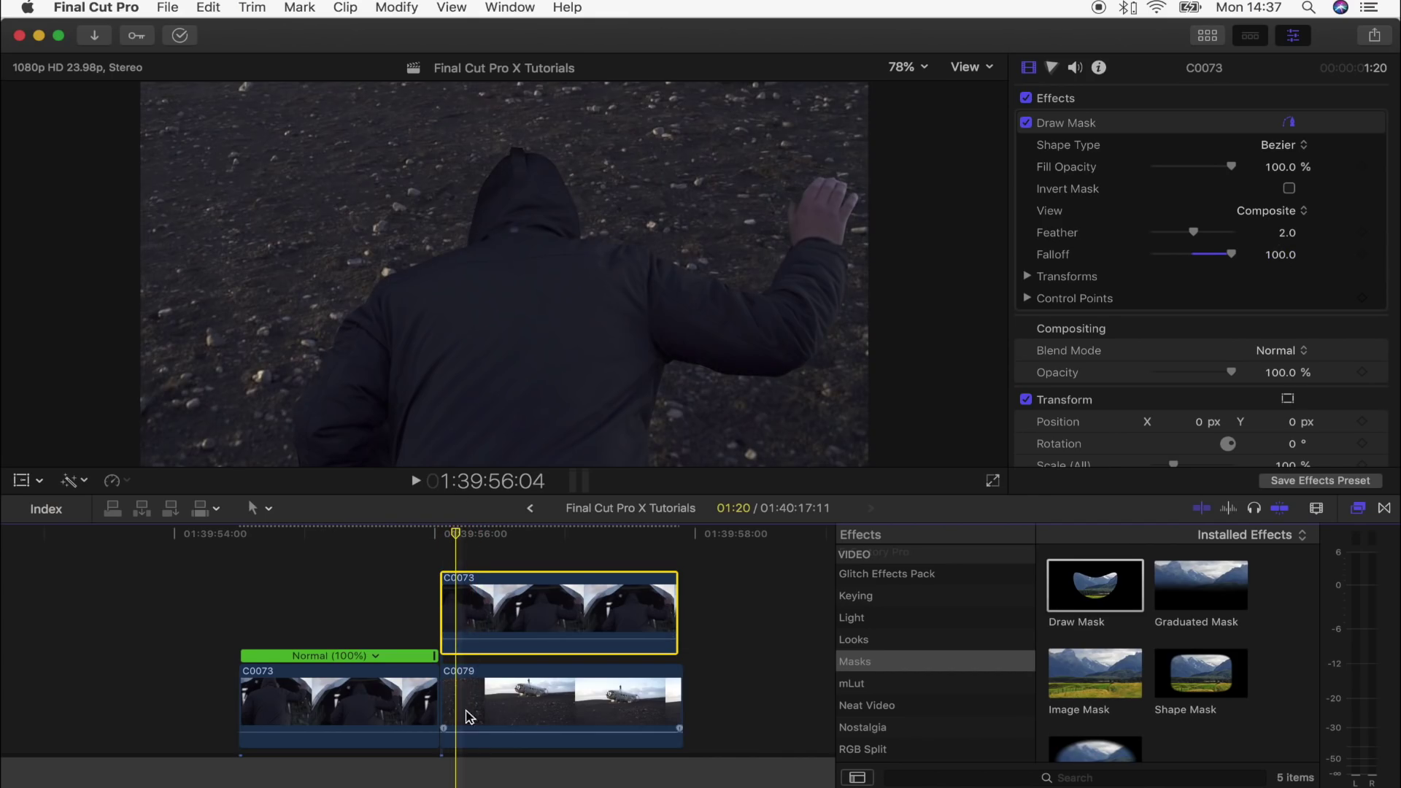
{"action": "mouse_move", "coordinate": [466, 534]}
{"action": "left_mouse_down"}
{"action": "mouse_move", "coordinate": [490, 540]}
{"action": "mouse_move", "coordinate": [440, 536]}
{"action": "left_mouse_up"}
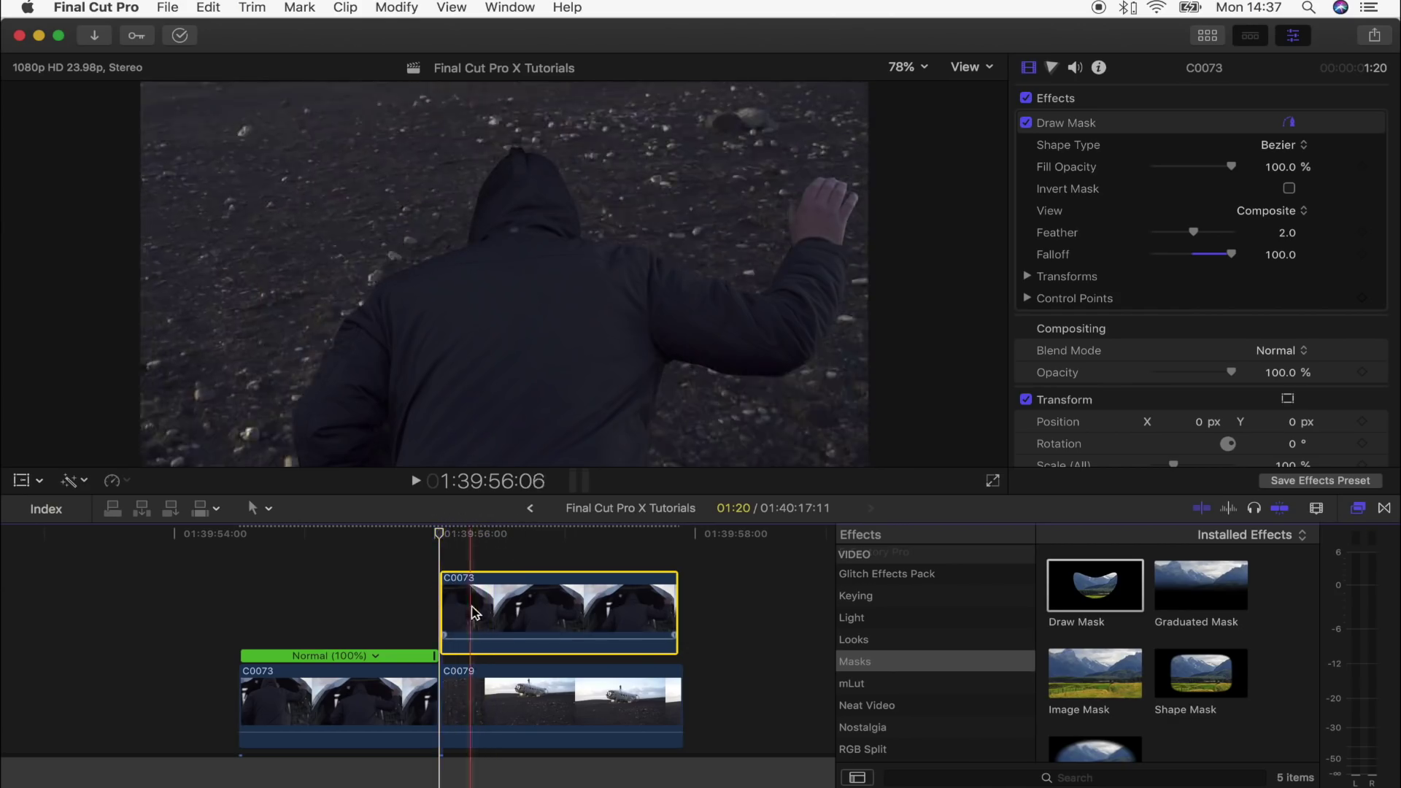
{"action": "left_click", "coordinate": [21, 483]}
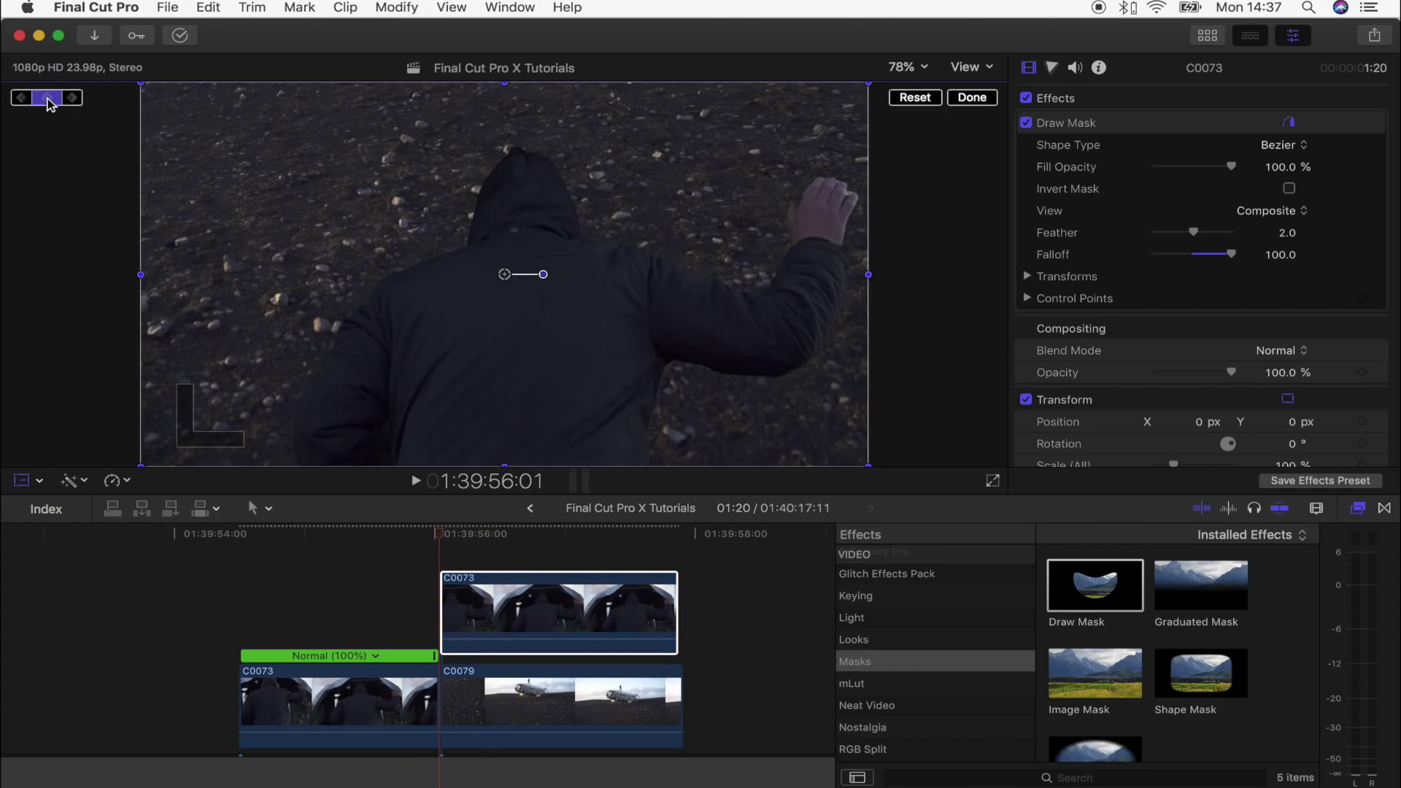
Step: Set transform keyframes on the freeze-frame and reset its position to 0,0
{"action": "key", "text": "alt+k"}
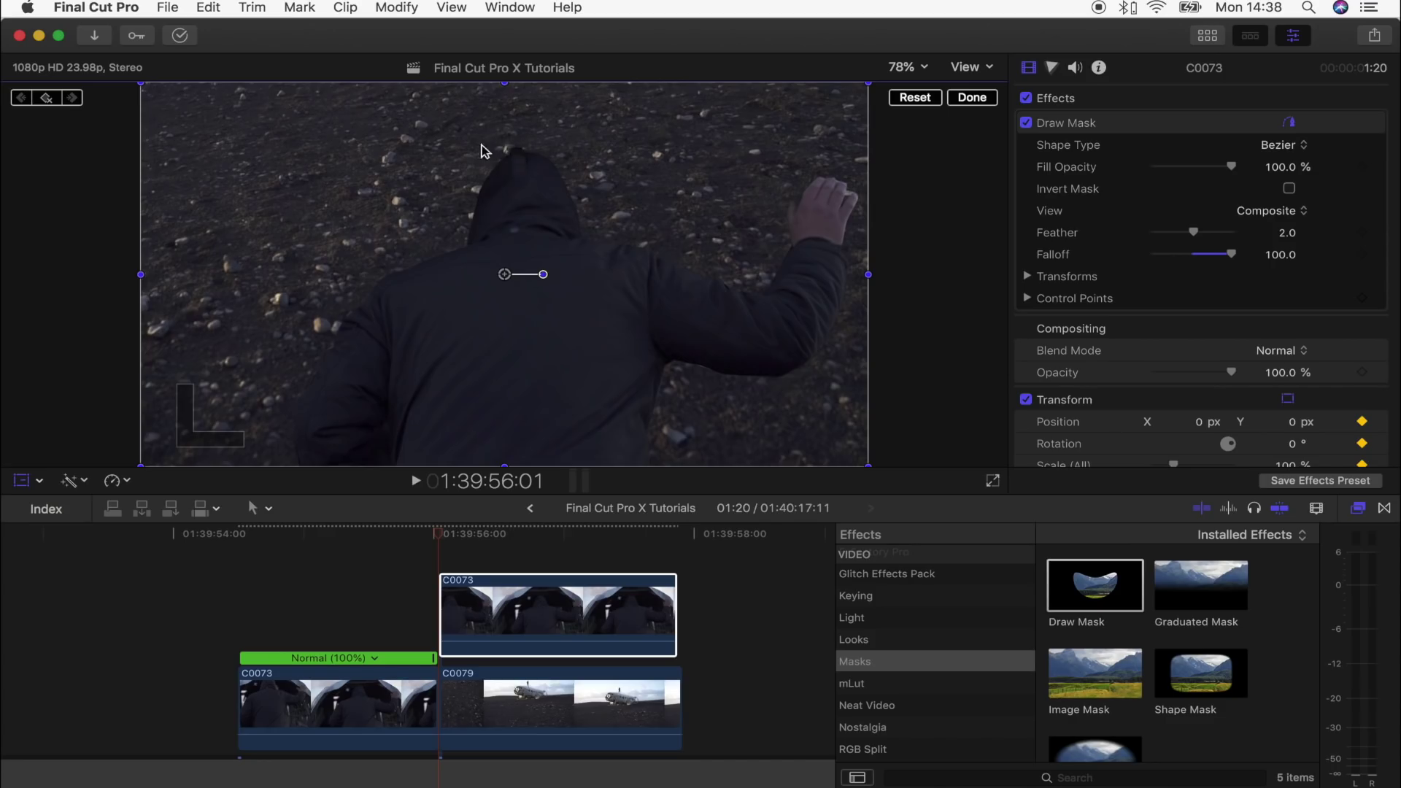
{"action": "key", "text": "super+2"}
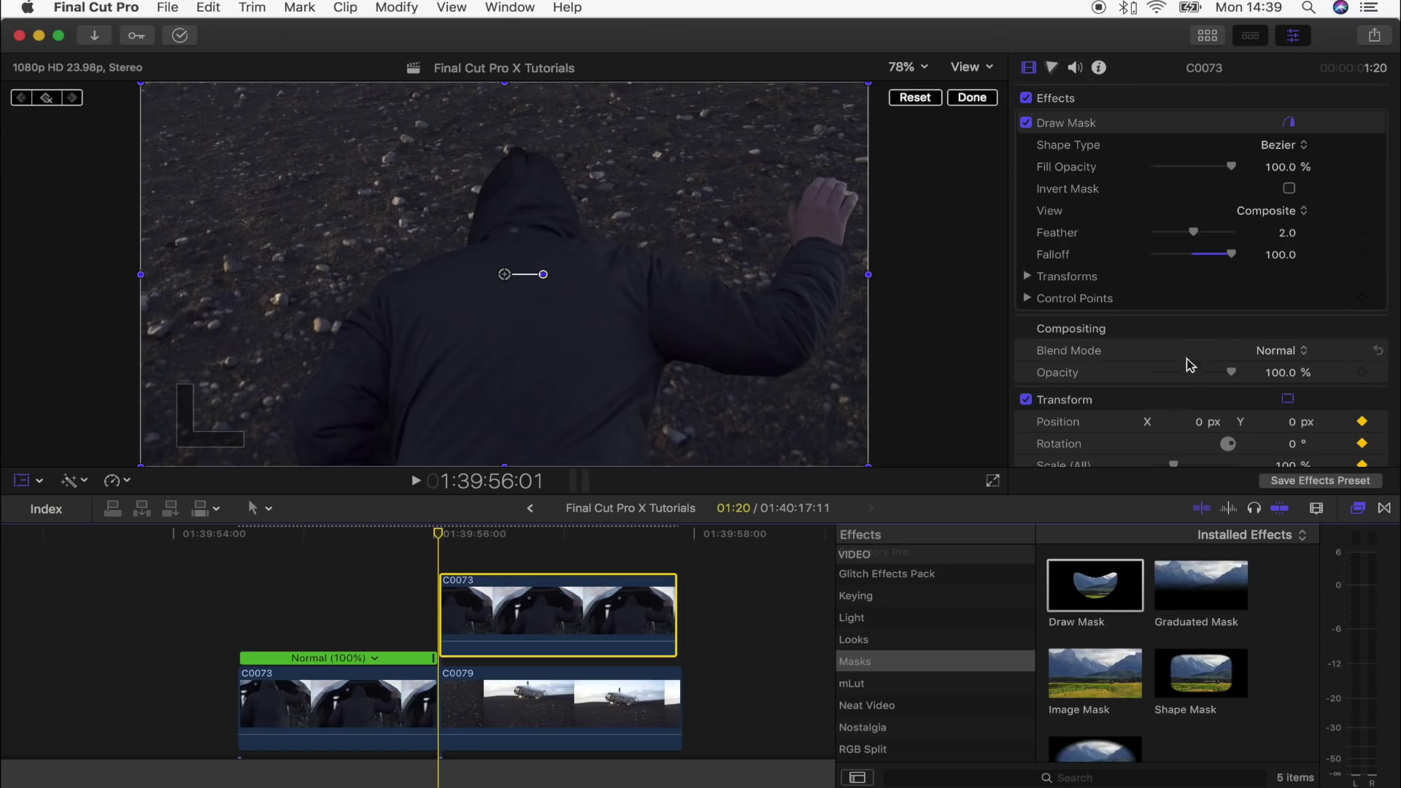
{"action": "mouse_move", "coordinate": [1206, 375]}
{"action": "left_mouse_down"}
{"action": "mouse_move", "coordinate": [1192, 371]}
{"action": "mouse_move", "coordinate": [1208, 377]}
{"action": "left_mouse_up"}
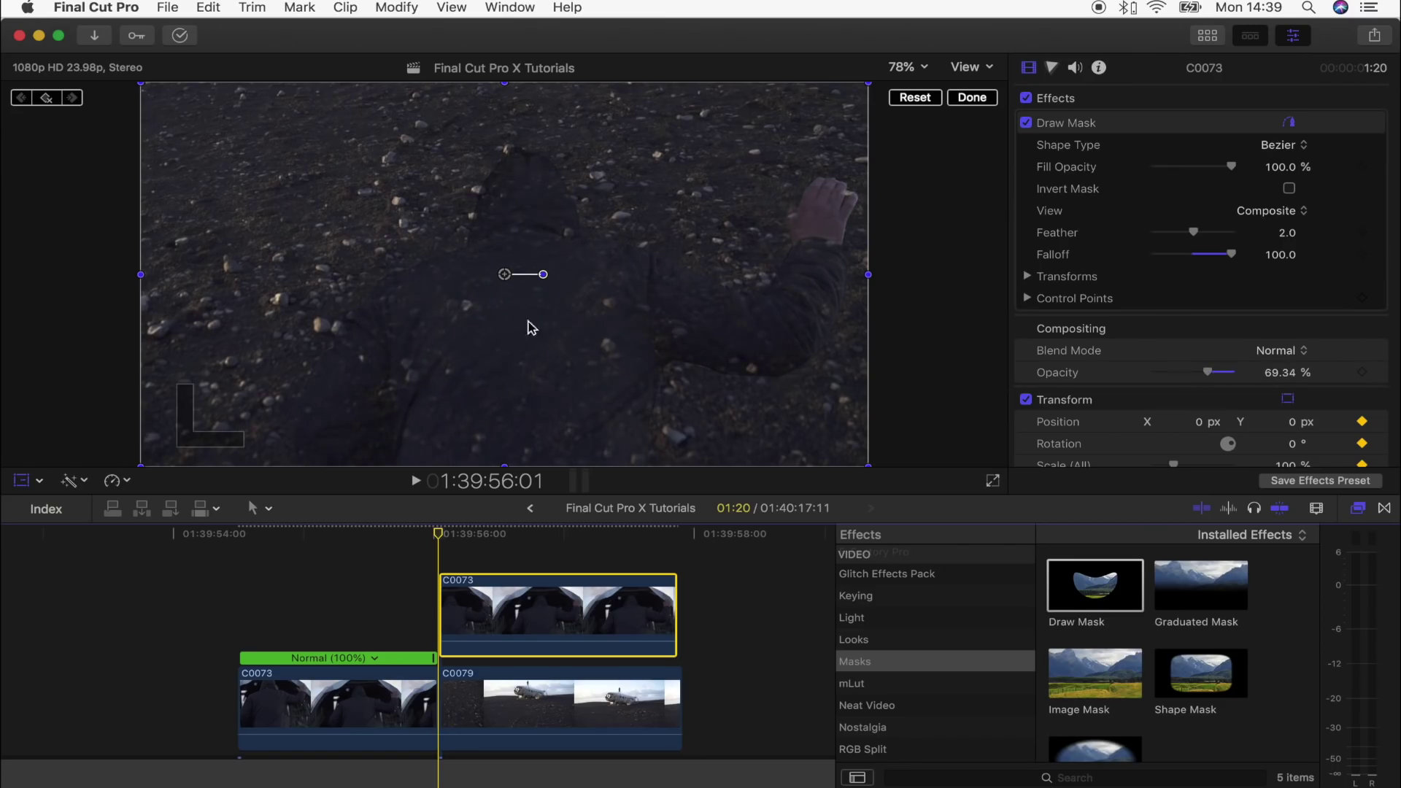
{"action": "key", "text": "Right"}
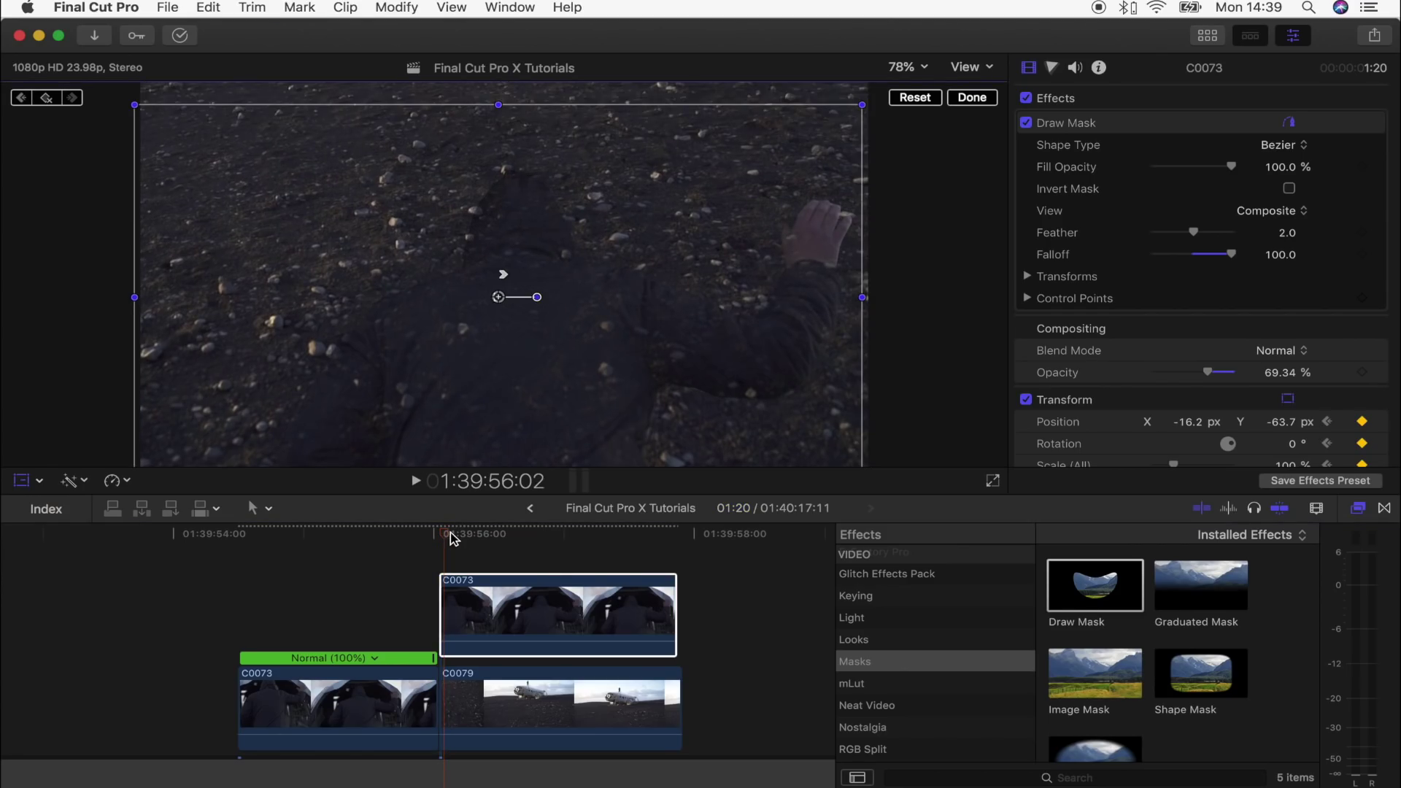
{"action": "key", "text": "super+z"}
Step: Drag the freeze-frame down at later pan frames to follow the ground, at 100% opacity
{"action": "left_click_drag", "start_coordinate": [462, 537], "coordinate": [512, 535]}
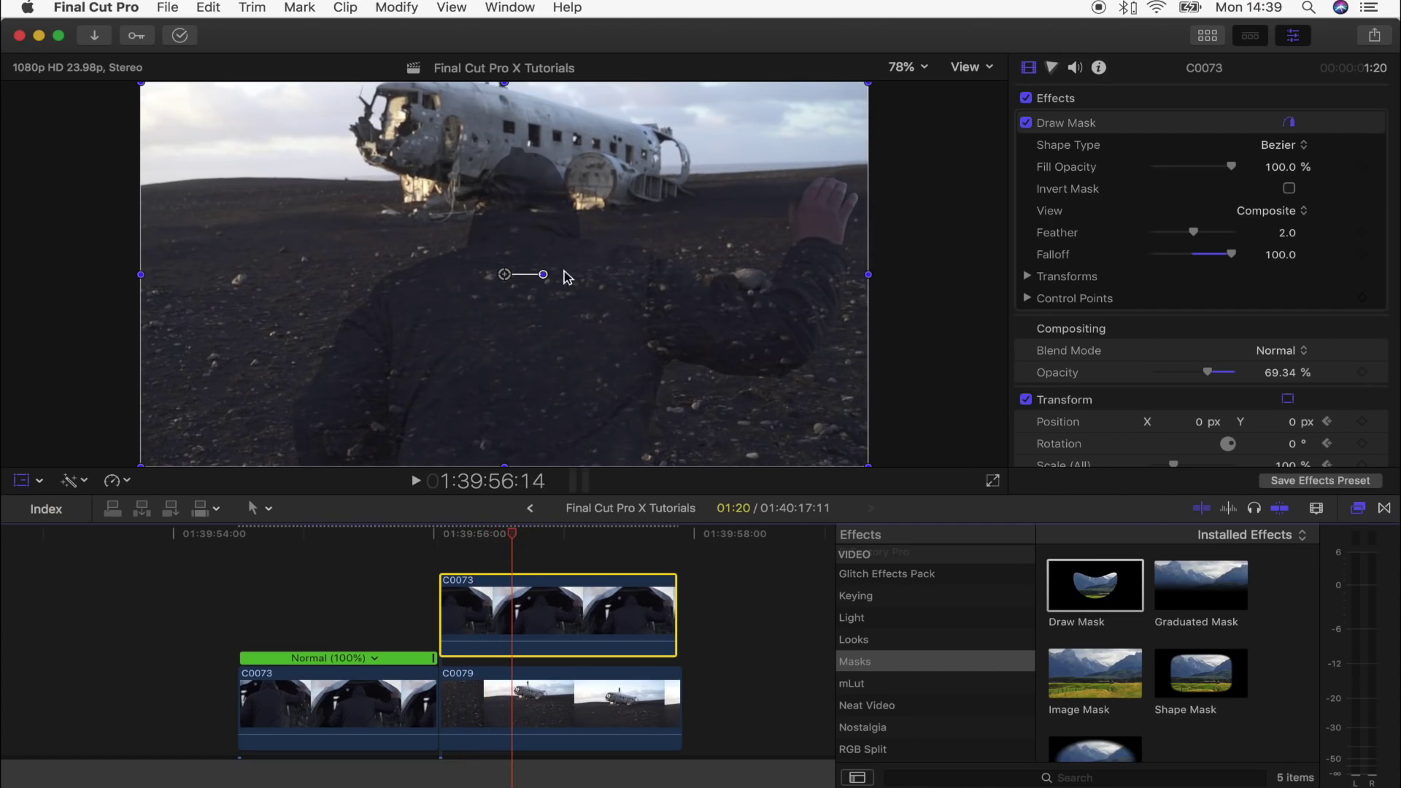
{"action": "key", "text": "shift+t"}
{"action": "left_click_drag", "start_coordinate": [491, 384], "coordinate": [483, 580]}
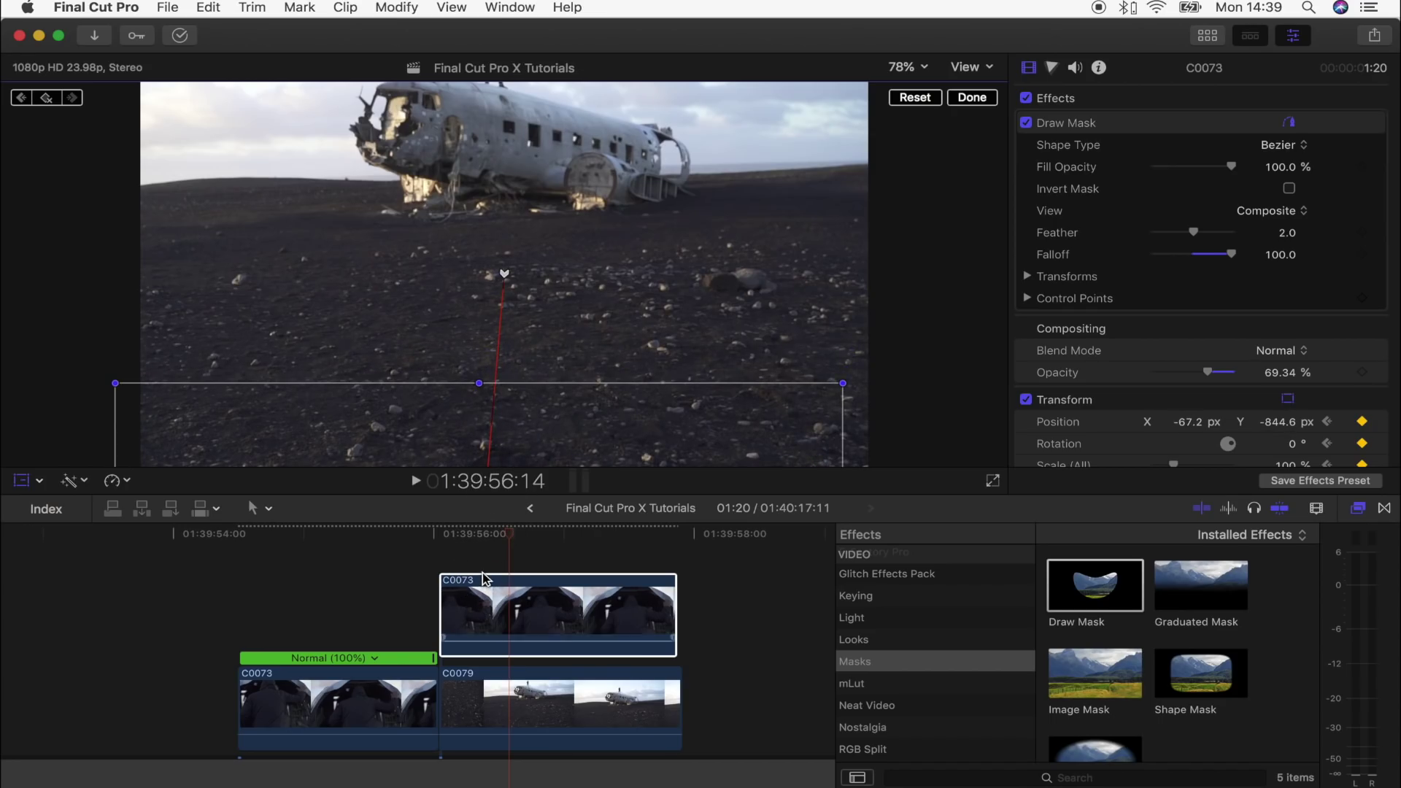
{"action": "left_click", "coordinate": [519, 532]}
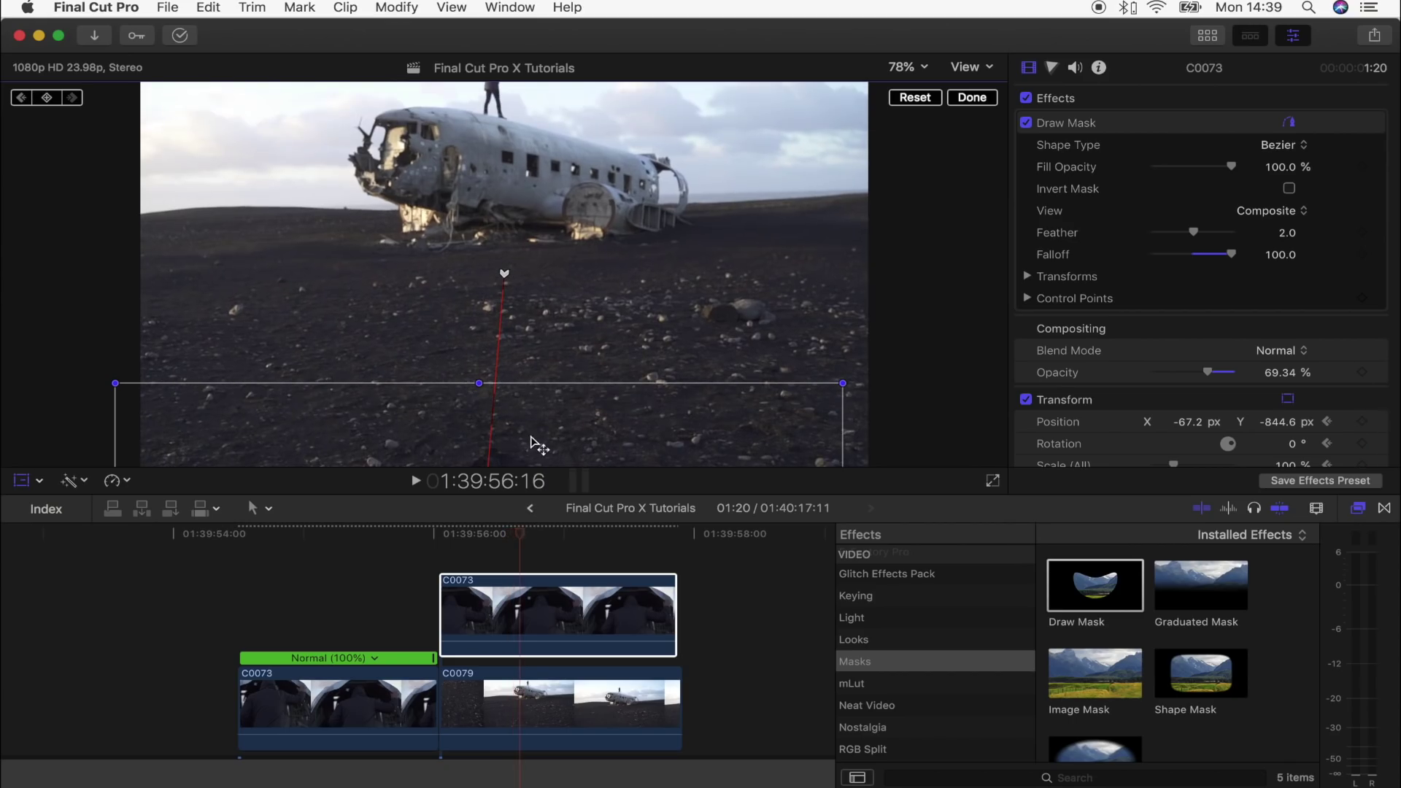
{"action": "key", "text": "Right"}
{"action": "left_click_drag", "start_coordinate": [531, 435], "coordinate": [531, 453]}
{"action": "key", "text": "shift+Left"}
{"action": "key", "text": "Left"}
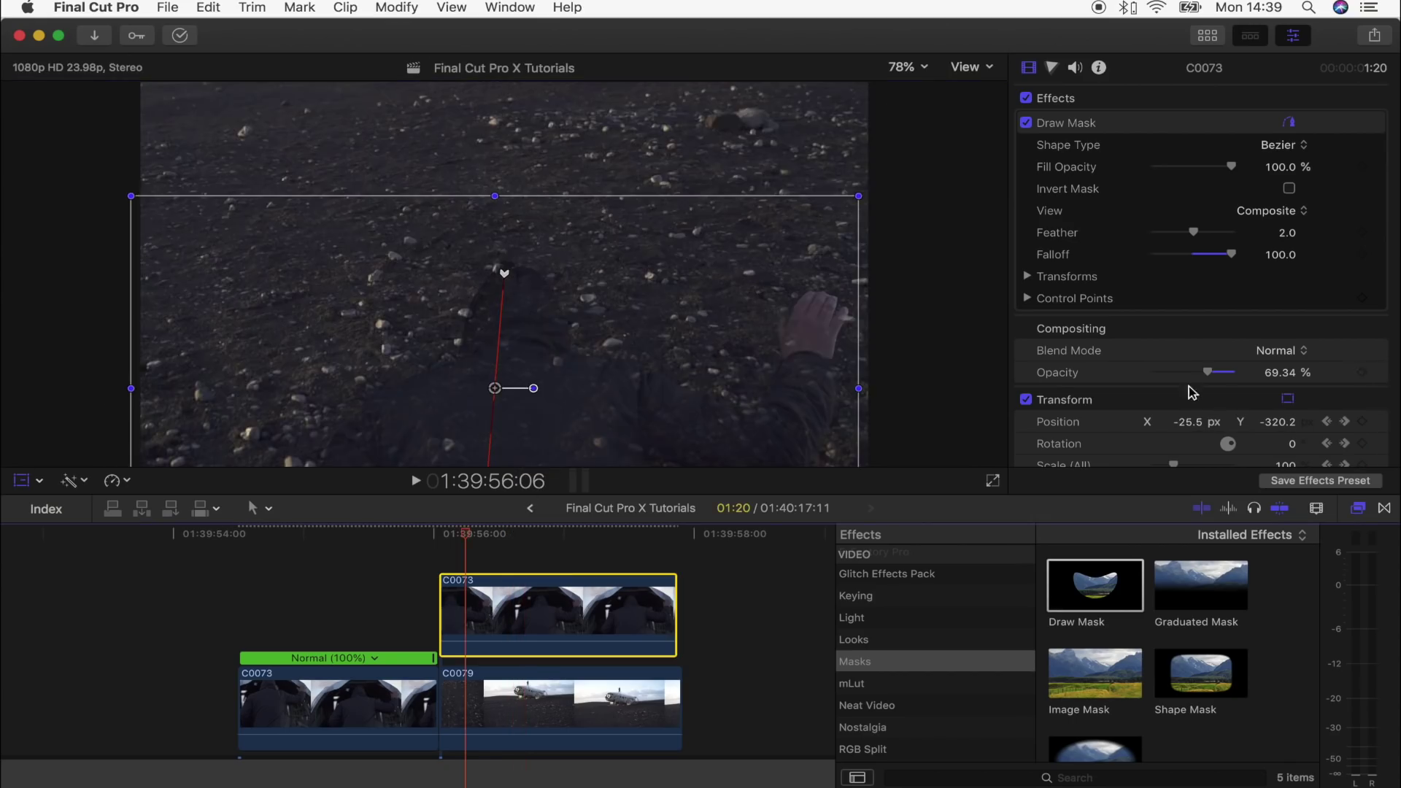
{"action": "left_click_drag", "start_coordinate": [1215, 376], "coordinate": [1235, 373]}
Step: Play and scrub from the freeze-frame's start to check the tracking
{"action": "left_click", "coordinate": [438, 533]}
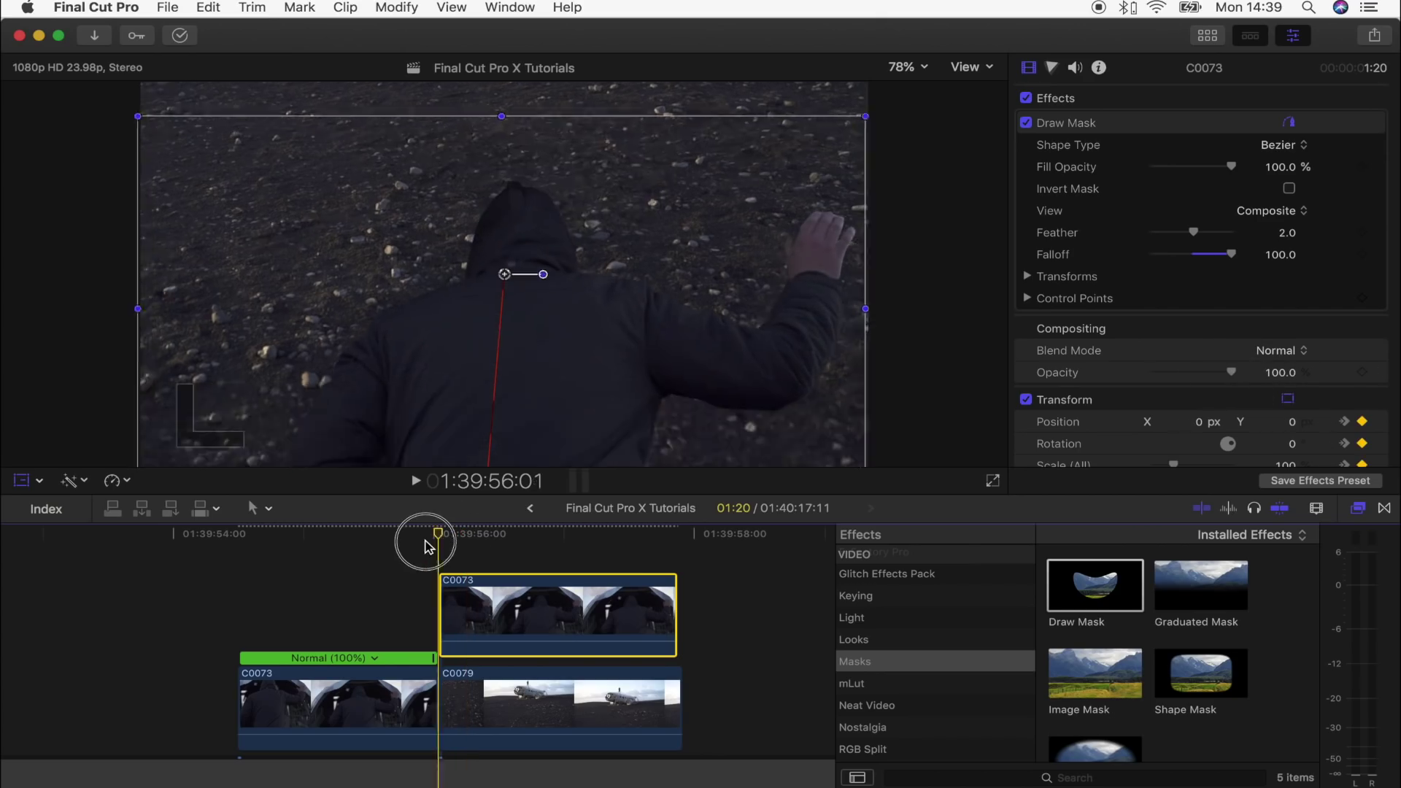
{"action": "left_click_drag", "start_coordinate": [438, 533], "coordinate": [418, 533]}
{"action": "key", "text": "space"}
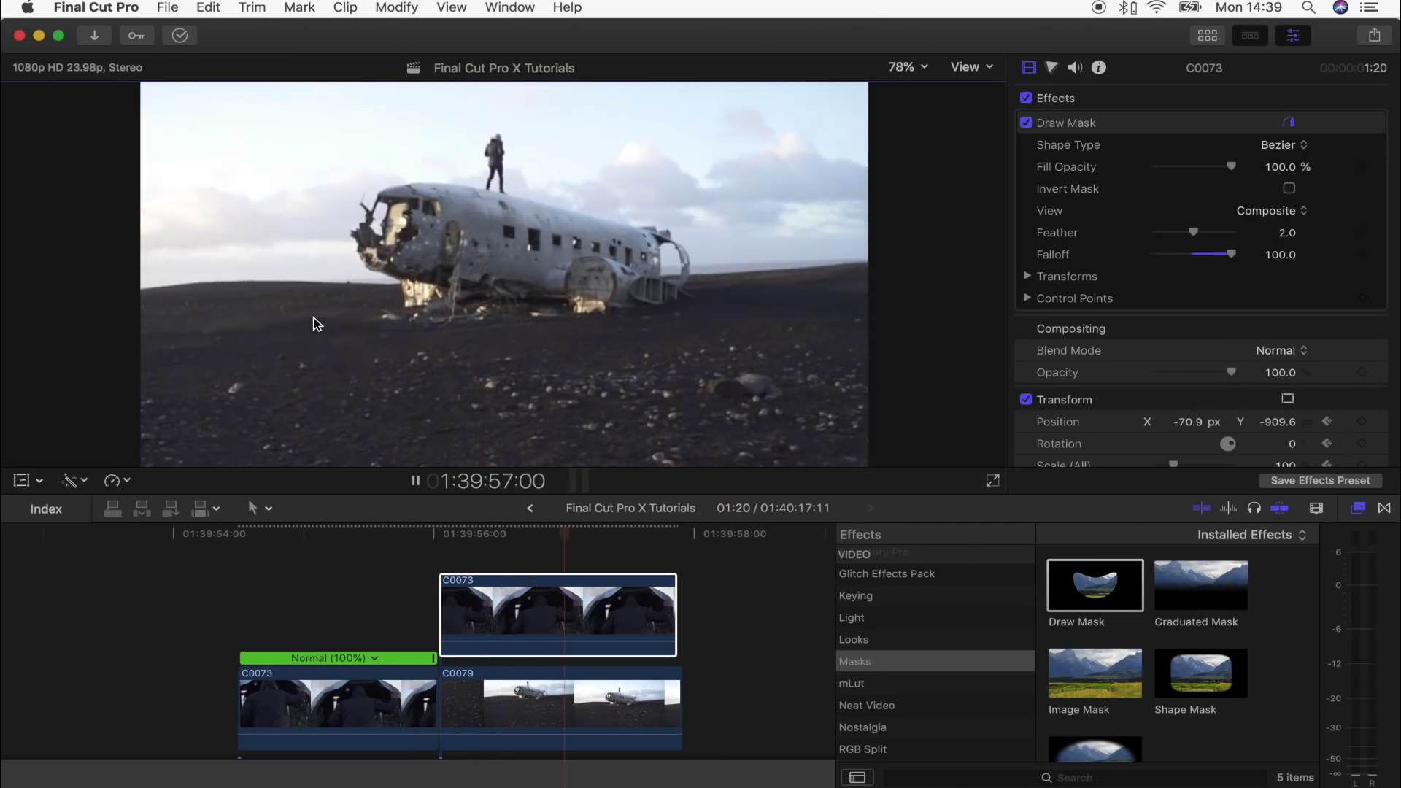
{"action": "key", "text": "space"}
{"action": "mouse_move", "coordinate": [448, 542]}
{"action": "left_mouse_down"}
{"action": "mouse_move", "coordinate": [406, 537]}
{"action": "mouse_move", "coordinate": [530, 551]}
{"action": "mouse_move", "coordinate": [450, 555]}
{"action": "left_mouse_up"}
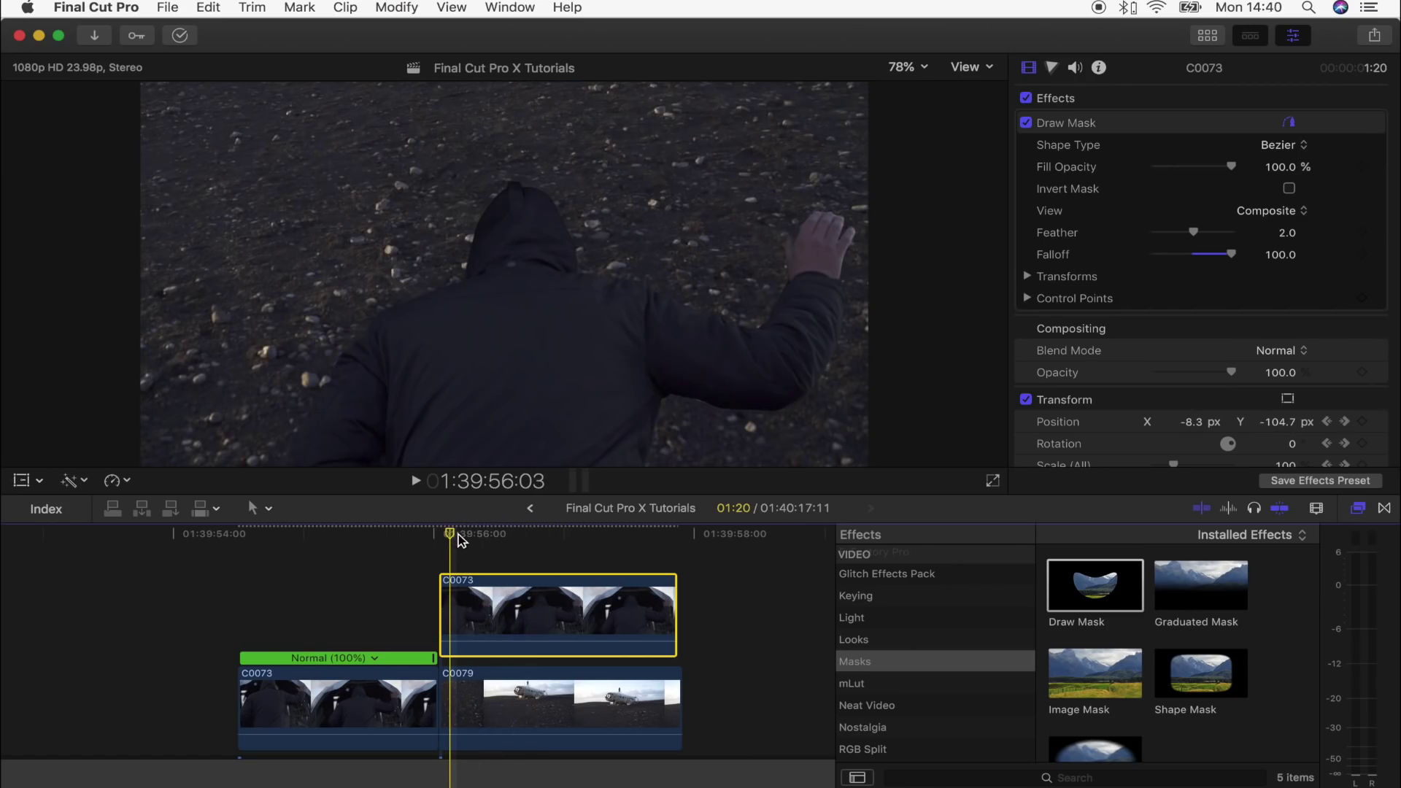
{"action": "left_click", "coordinate": [449, 540]}
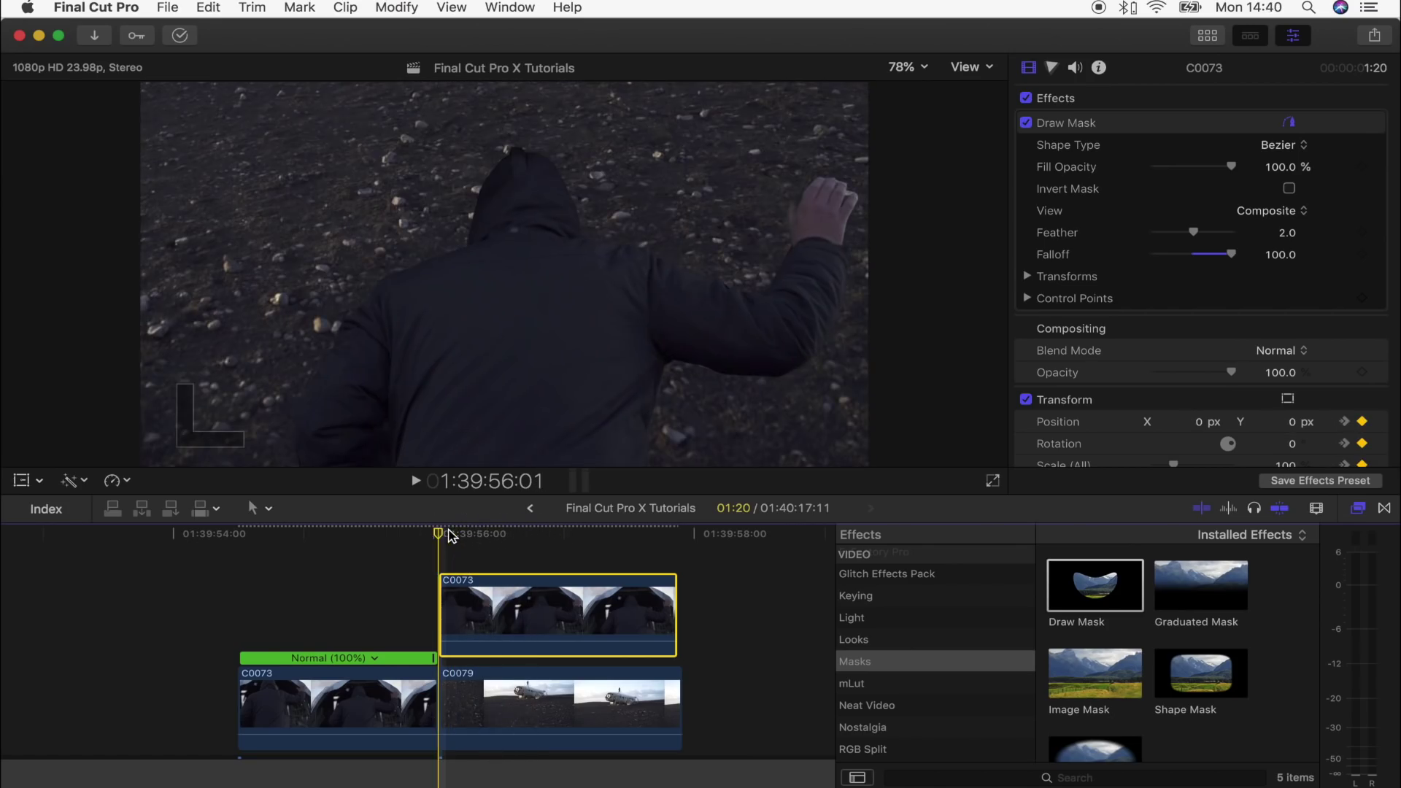
Step: Add an in-between position keyframe at 56:05 by lowering the freeze-frame onto the ground
{"action": "mouse_move", "coordinate": [451, 536]}
{"action": "left_mouse_down"}
{"action": "mouse_move", "coordinate": [494, 551]}
{"action": "mouse_move", "coordinate": [466, 536]}
{"action": "left_mouse_up"}
{"action": "left_click_drag", "start_coordinate": [543, 324], "coordinate": [540, 342]}
{"action": "left_click_drag", "start_coordinate": [465, 533], "coordinate": [448, 540]}
Step: Replay the tracked freeze-frame across the cut and finish the on-screen transform with Done
{"action": "key", "text": "space"}
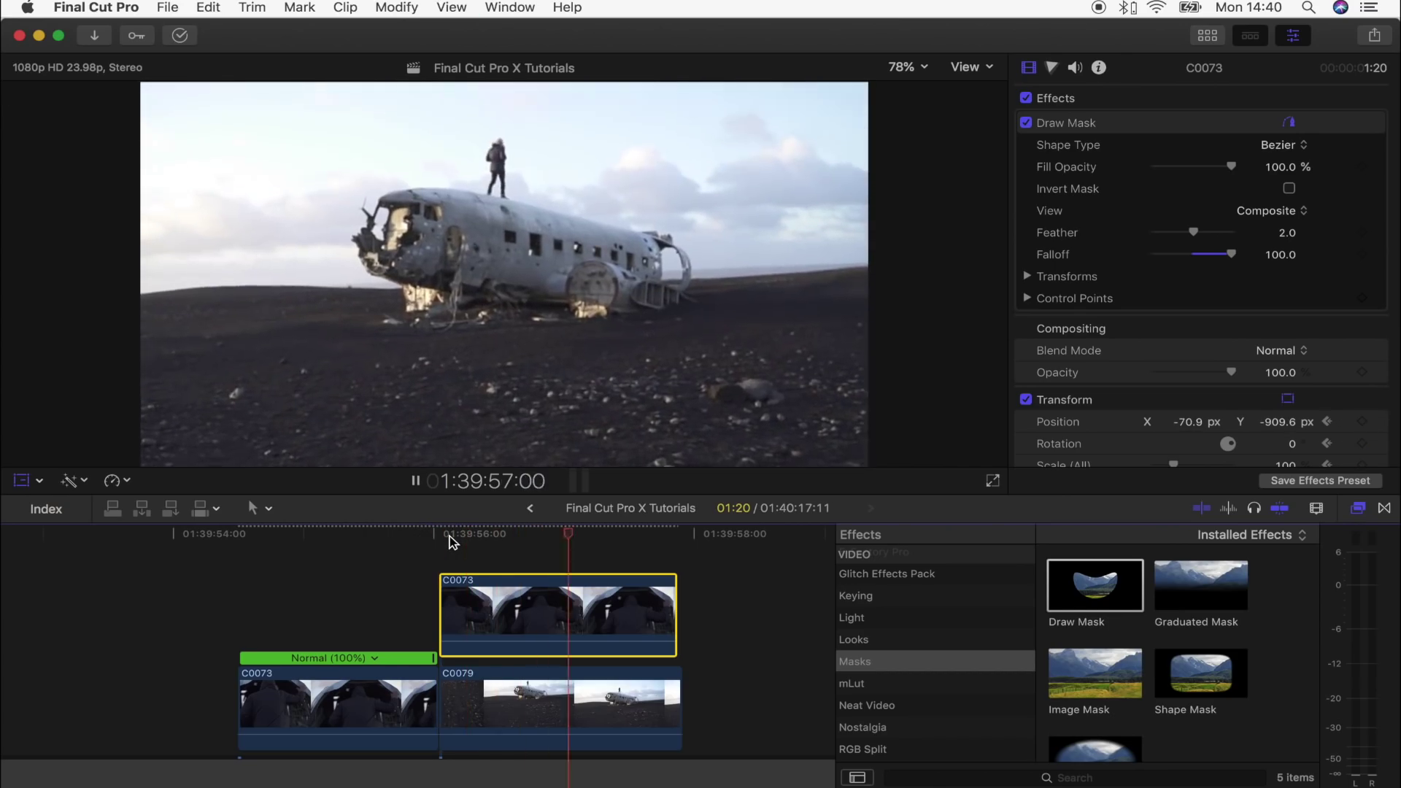
{"action": "left_click", "coordinate": [380, 542]}
{"action": "key", "text": "space"}
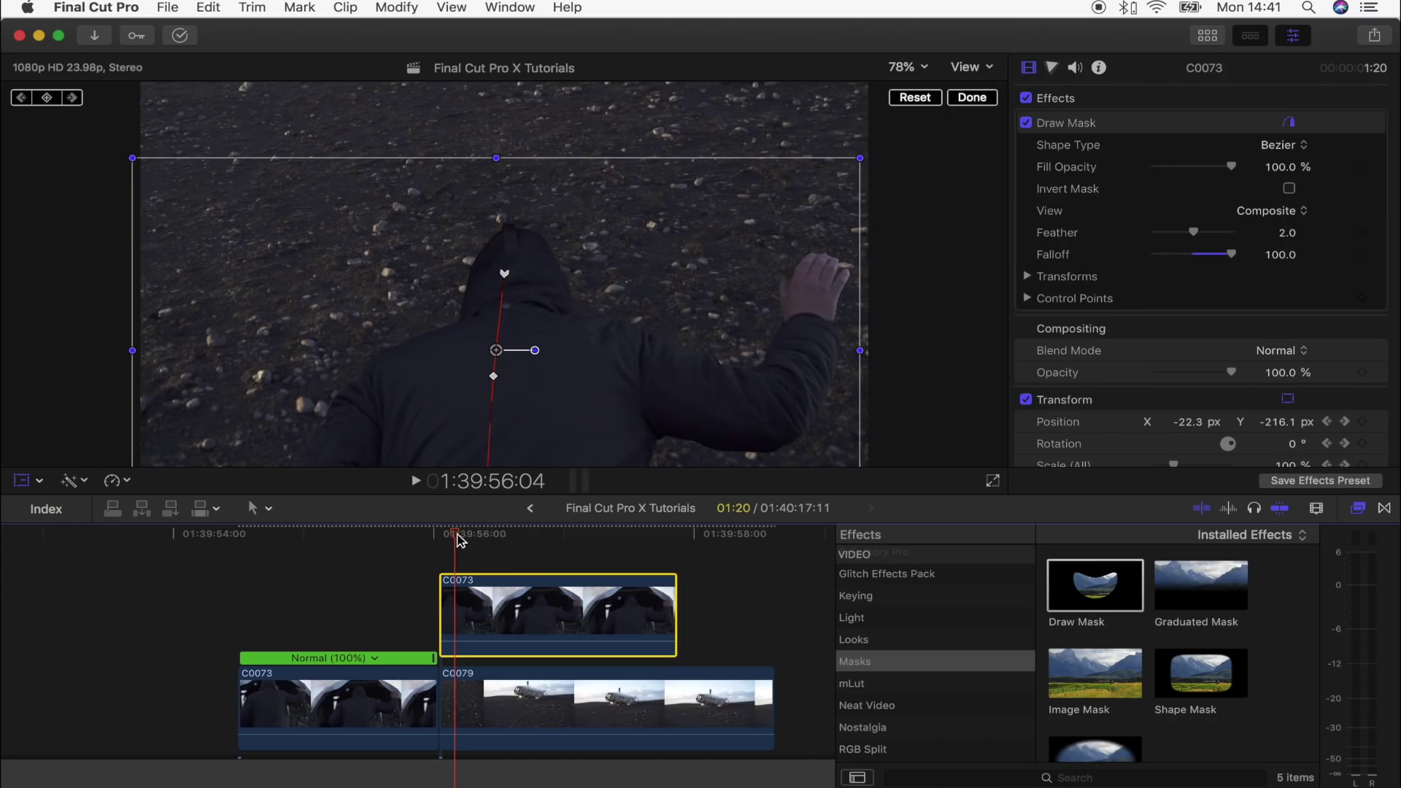
{"action": "left_click_drag", "start_coordinate": [457, 539], "coordinate": [439, 536]}
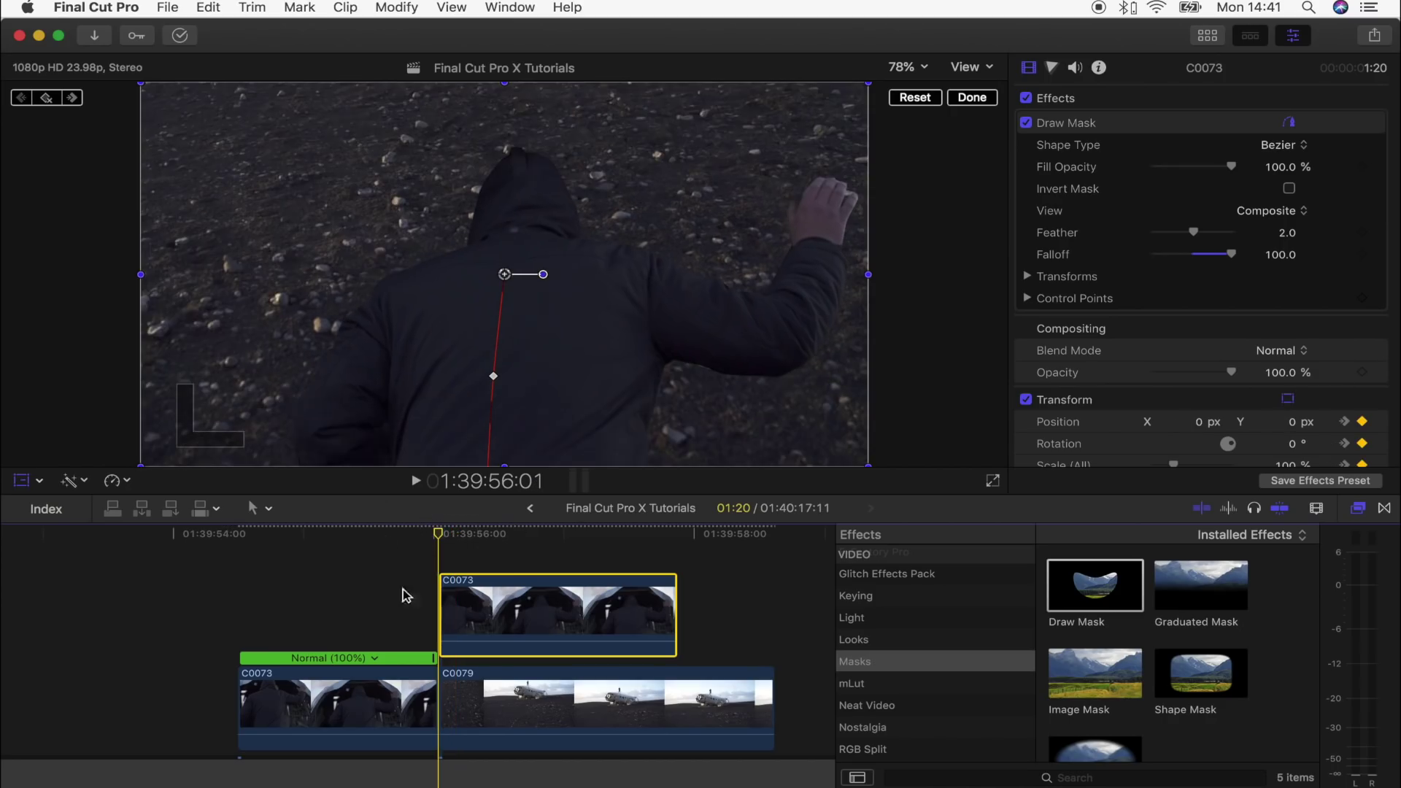
{"action": "left_click", "coordinate": [972, 97]}
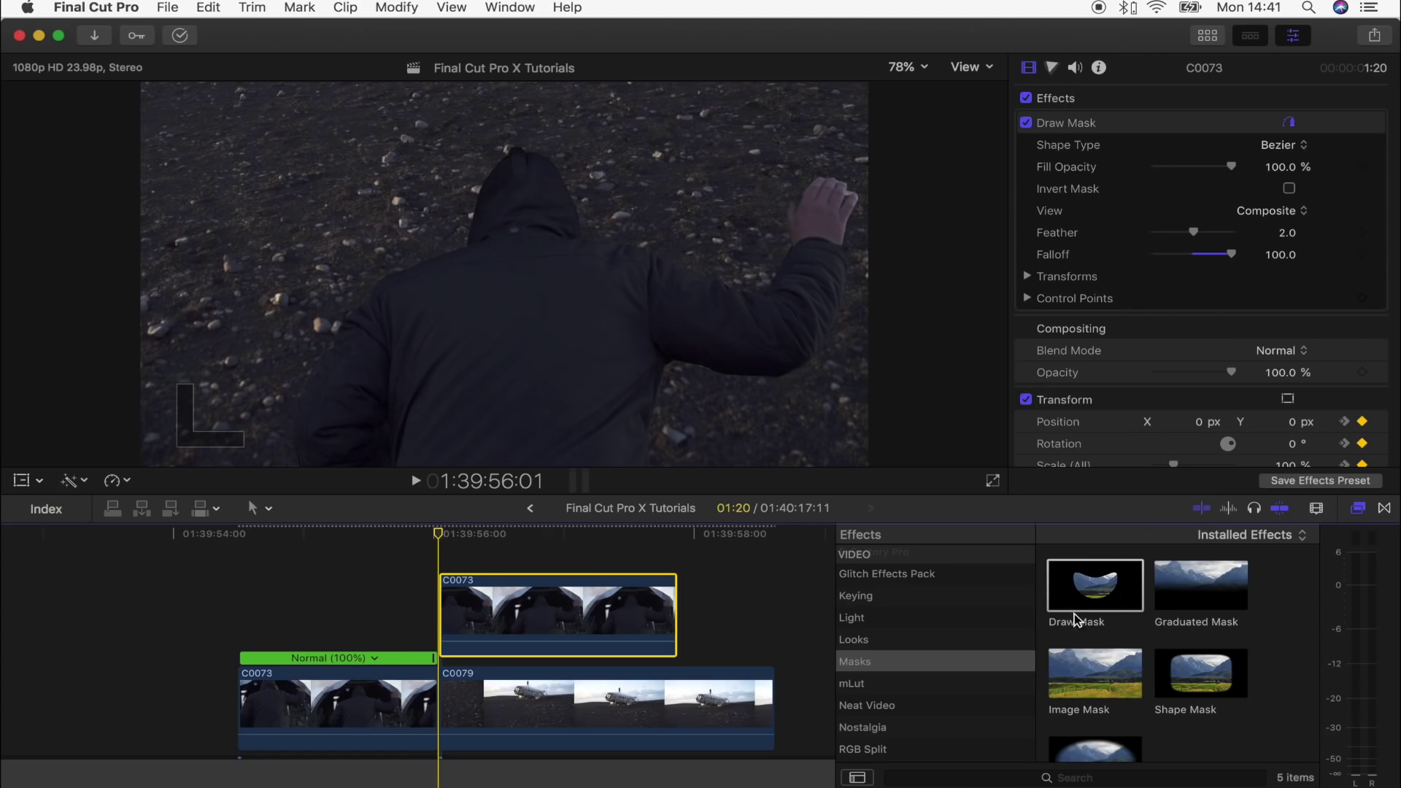
Step: Apply the Bad TV effect from the Stylize category to the C0073 freeze-frame
{"action": "scroll", "coordinate": [876, 686], "scroll_direction": "down", "scroll_amount": 5}
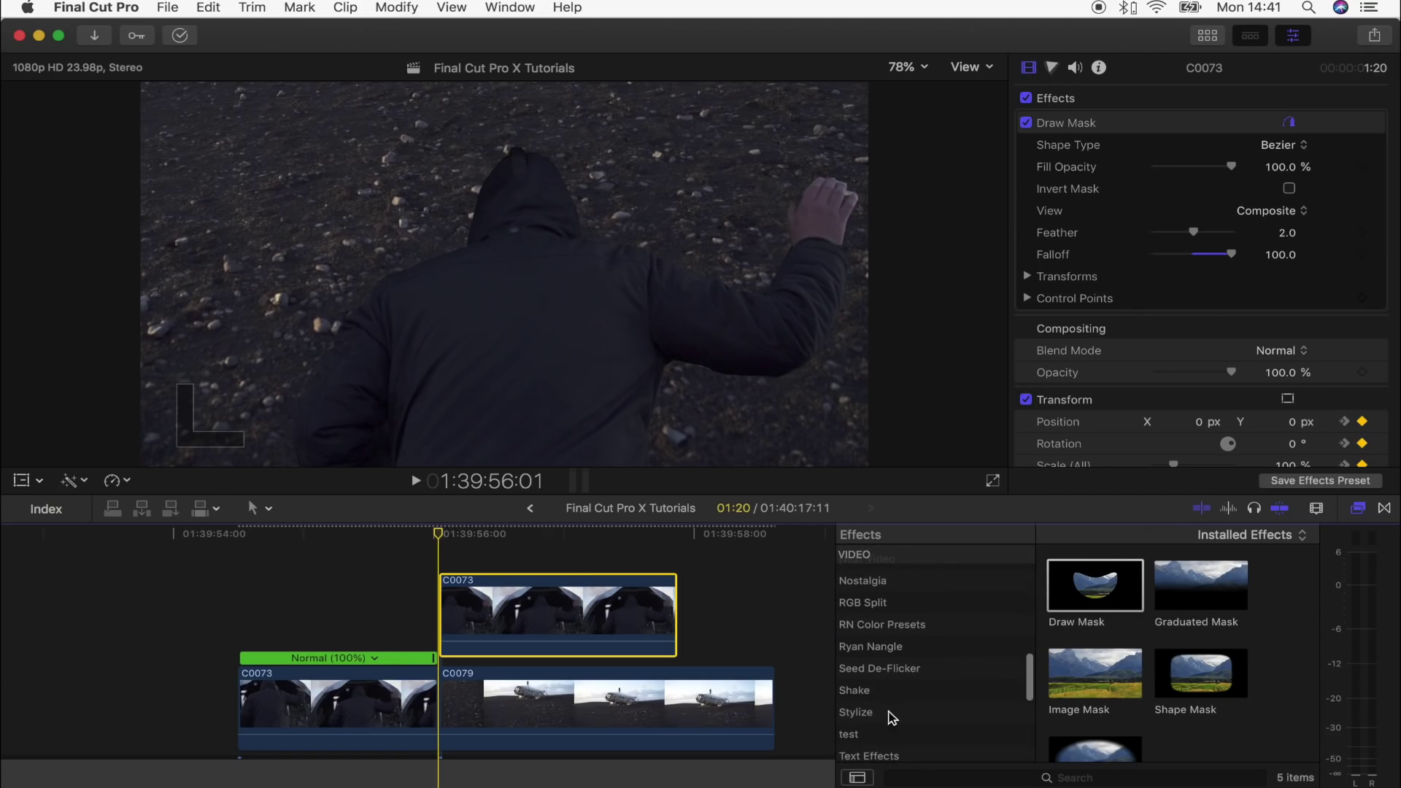
{"action": "left_click", "coordinate": [889, 715]}
{"action": "scroll", "coordinate": [1117, 586], "scroll_direction": "down", "scroll_amount": 2}
{"action": "left_click_drag", "start_coordinate": [1201, 632], "coordinate": [461, 615]}
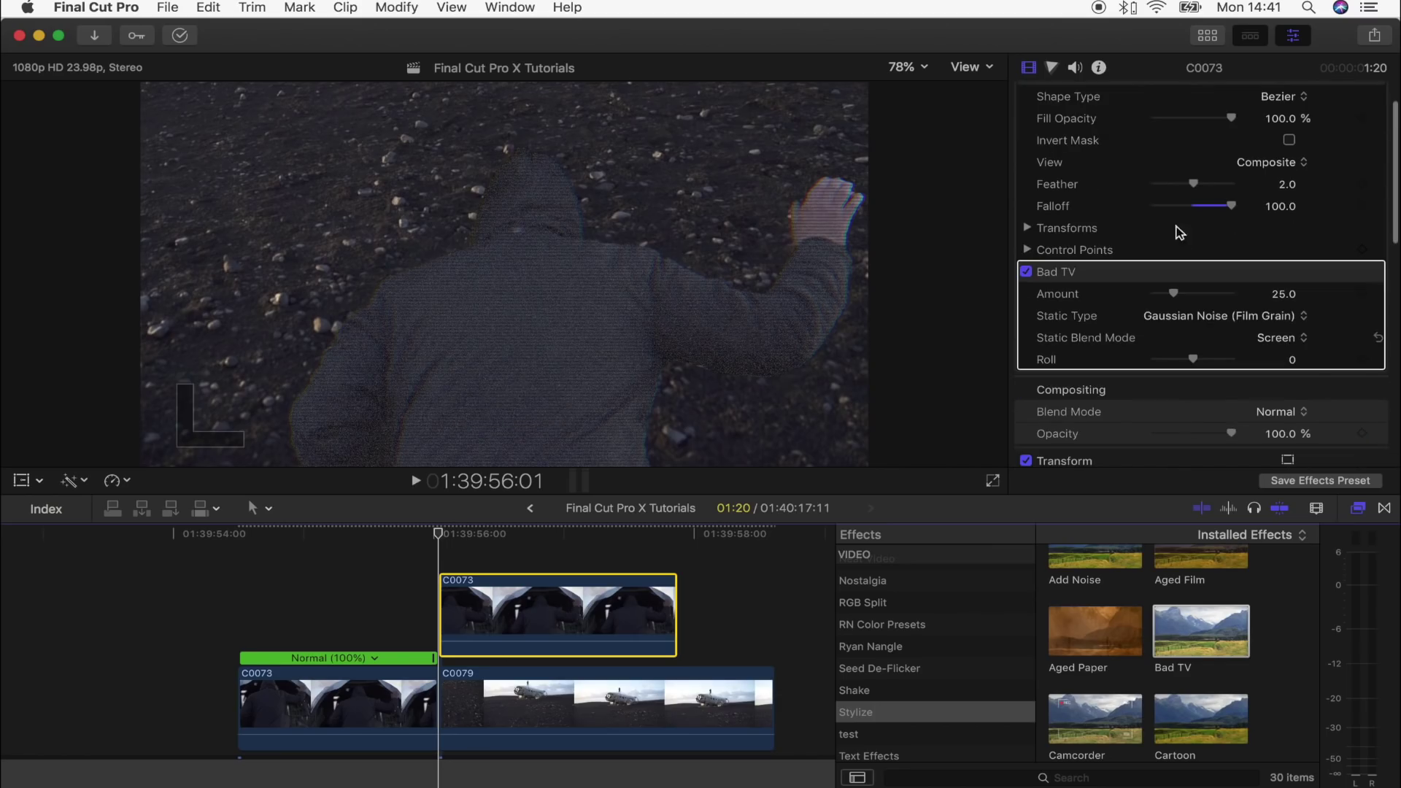
Step: Set Bad TV's static type to TV static with Amount at 0, then move later
{"action": "left_click", "coordinate": [1212, 324]}
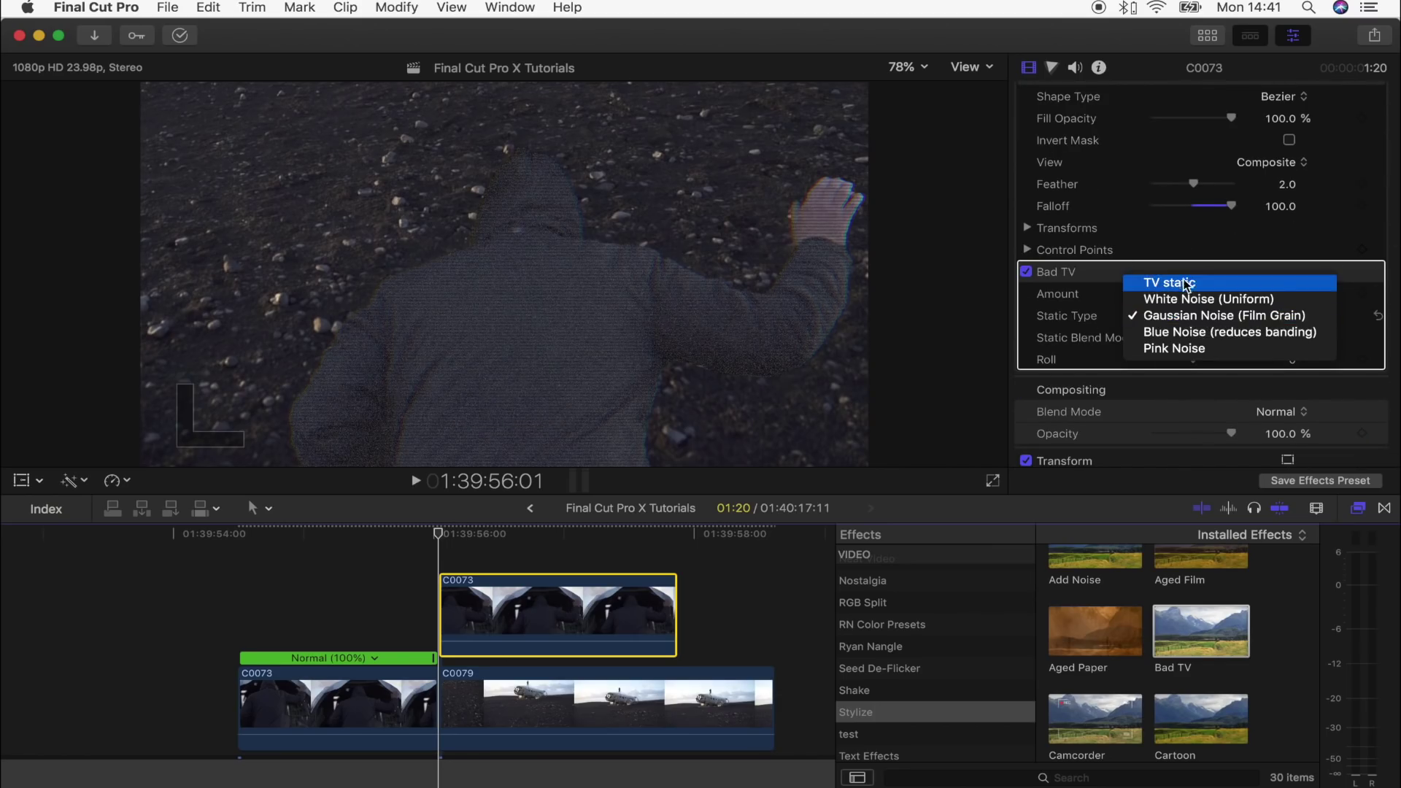
{"action": "left_click", "coordinate": [1186, 285]}
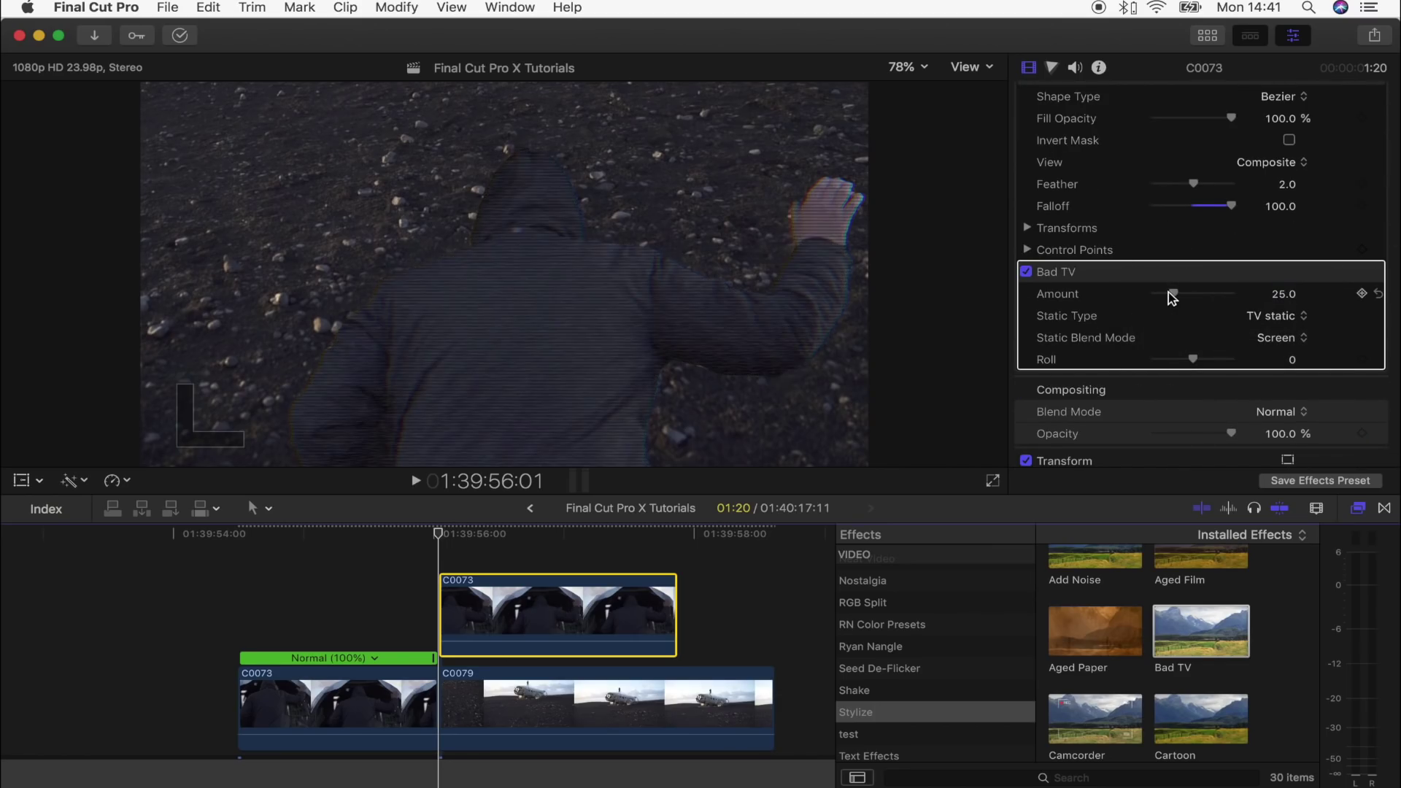
{"action": "left_click_drag", "start_coordinate": [1170, 293], "coordinate": [1140, 301]}
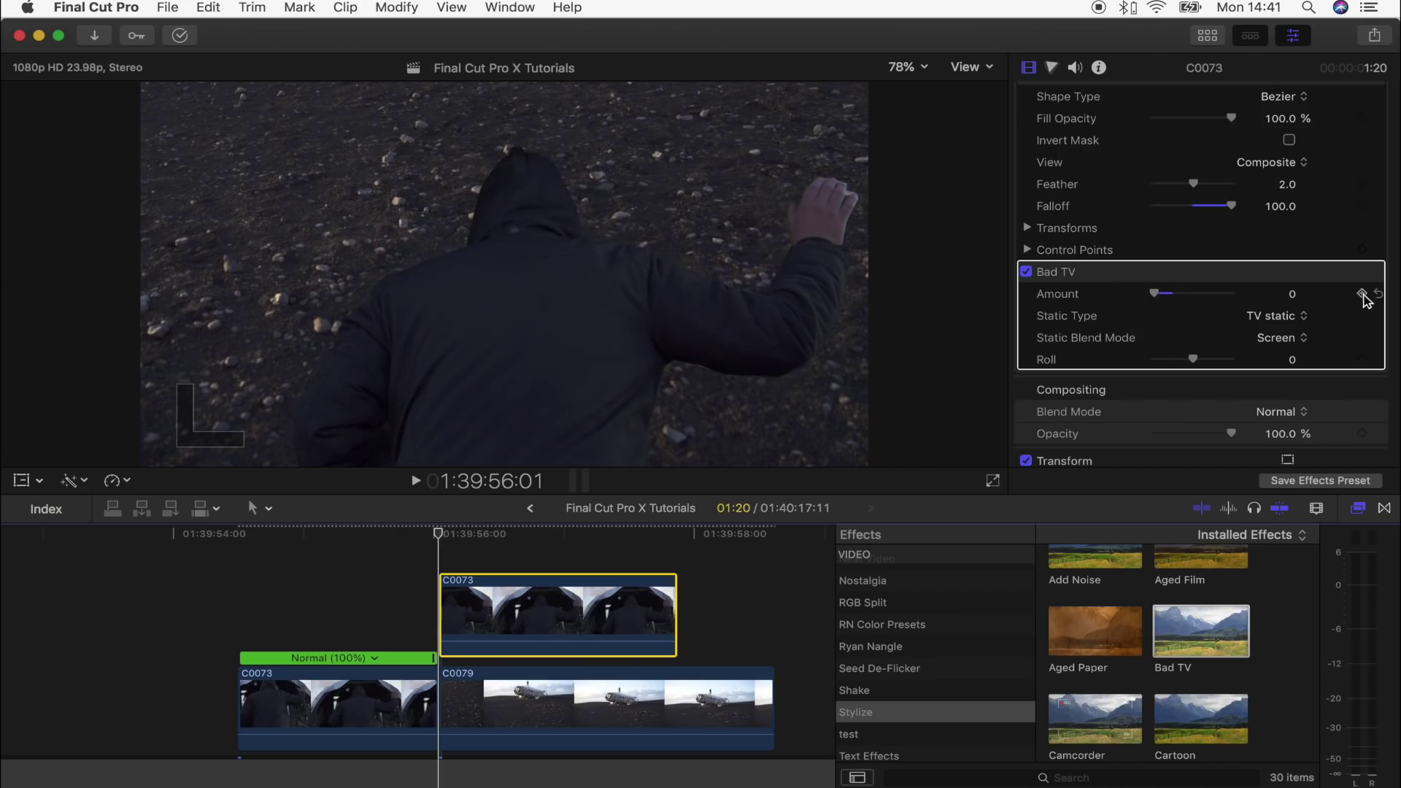
{"action": "left_click_drag", "start_coordinate": [438, 532], "coordinate": [498, 536]}
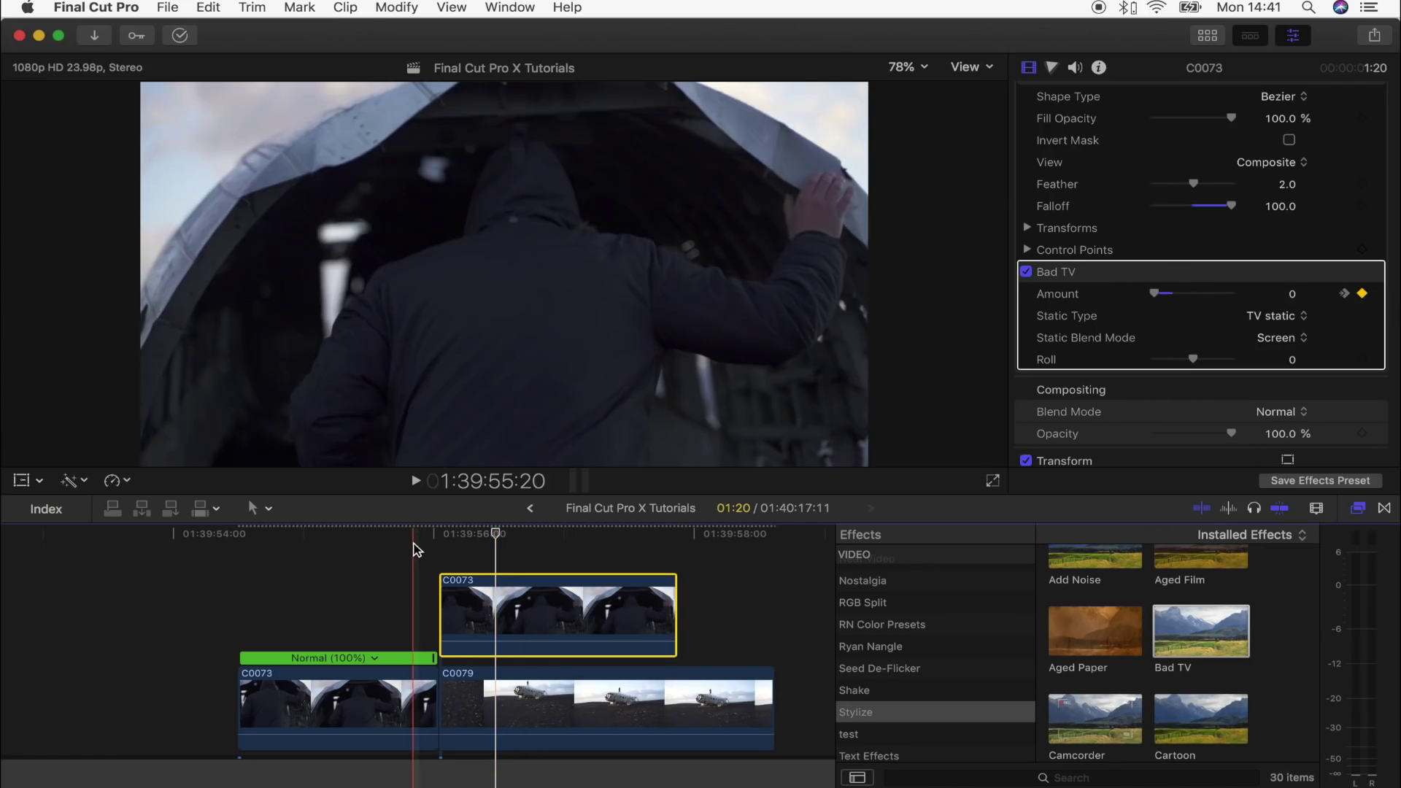
{"action": "key", "text": "space"}
{"action": "key", "text": "space"}
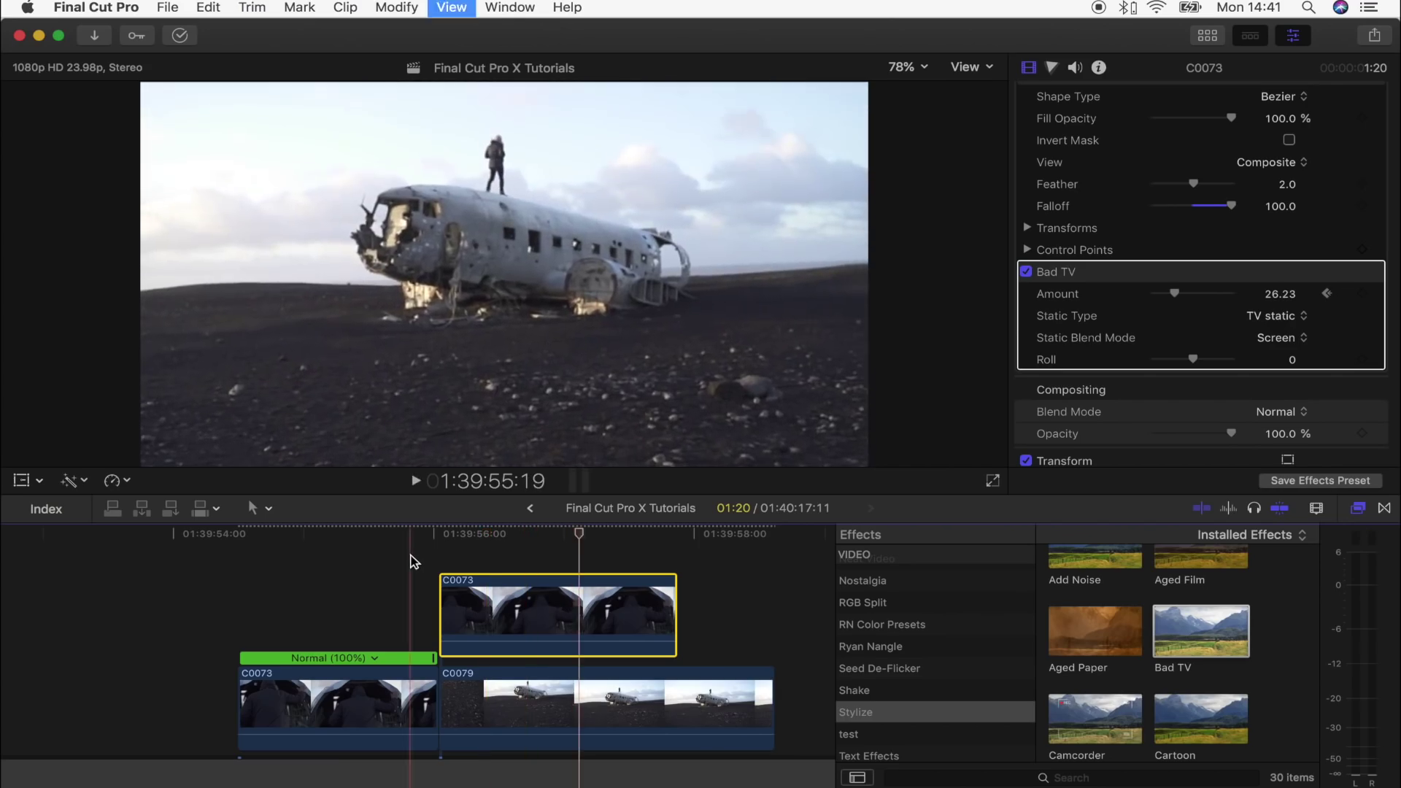
{"action": "key", "text": "space"}
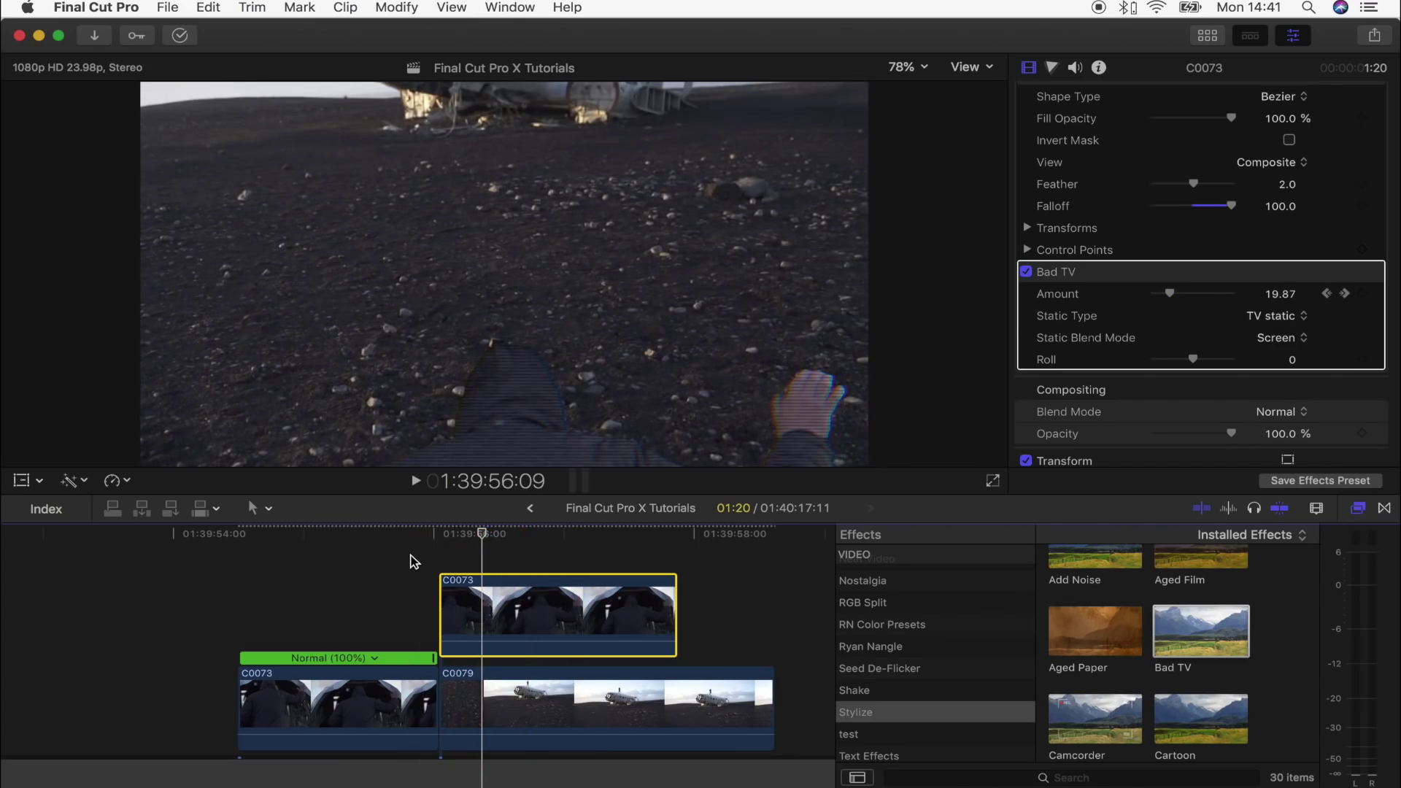
{"action": "key", "text": "space"}
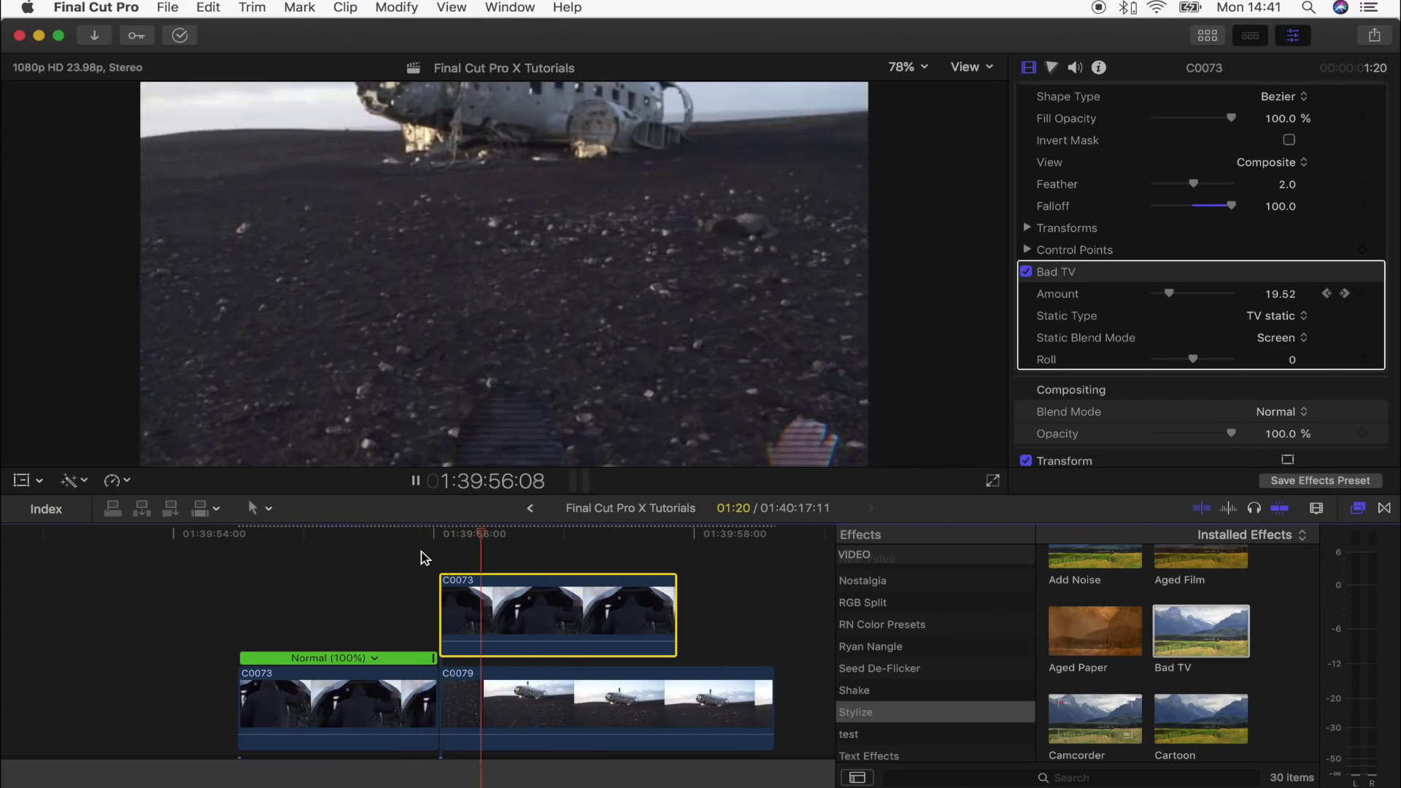
{"action": "key", "text": "space"}
{"action": "left_click", "coordinate": [462, 535]}
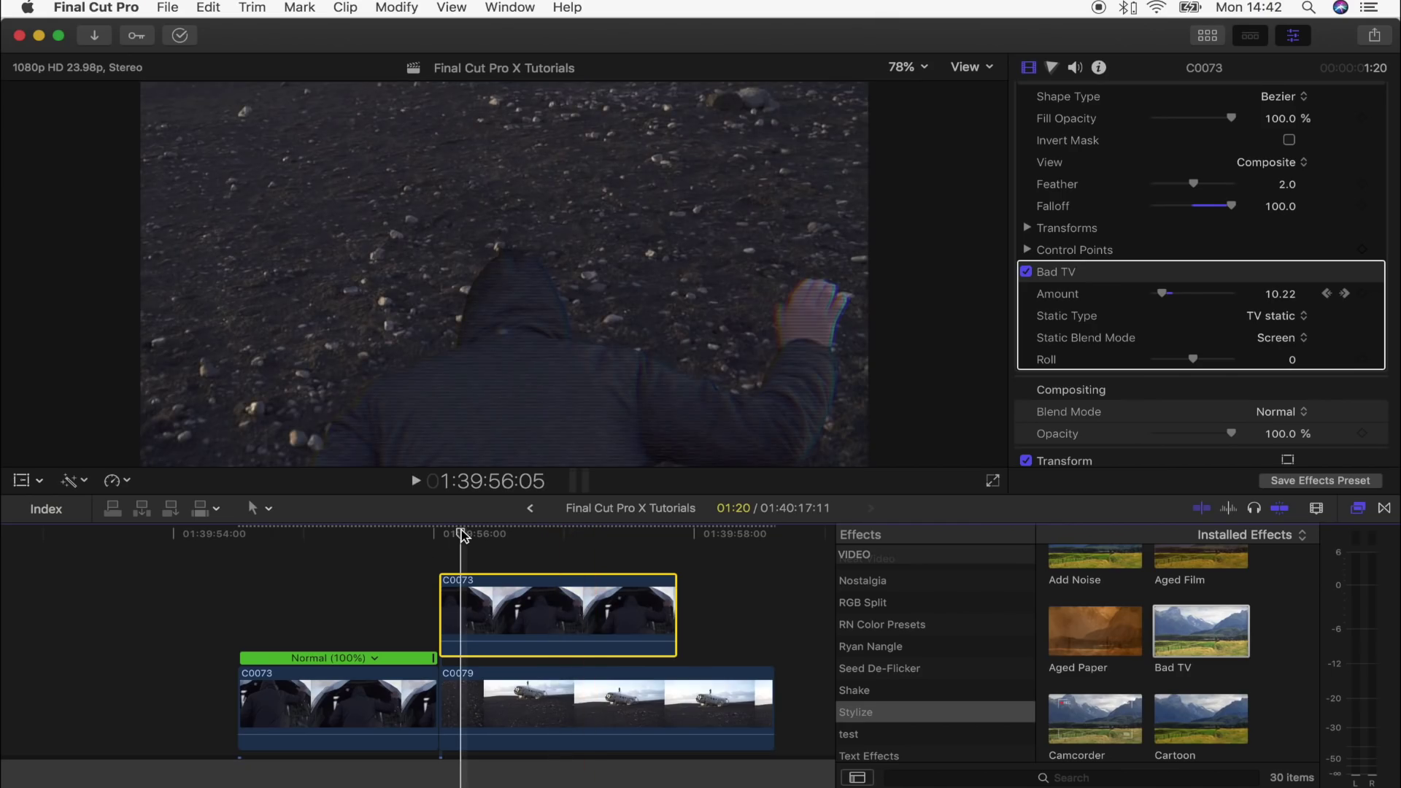